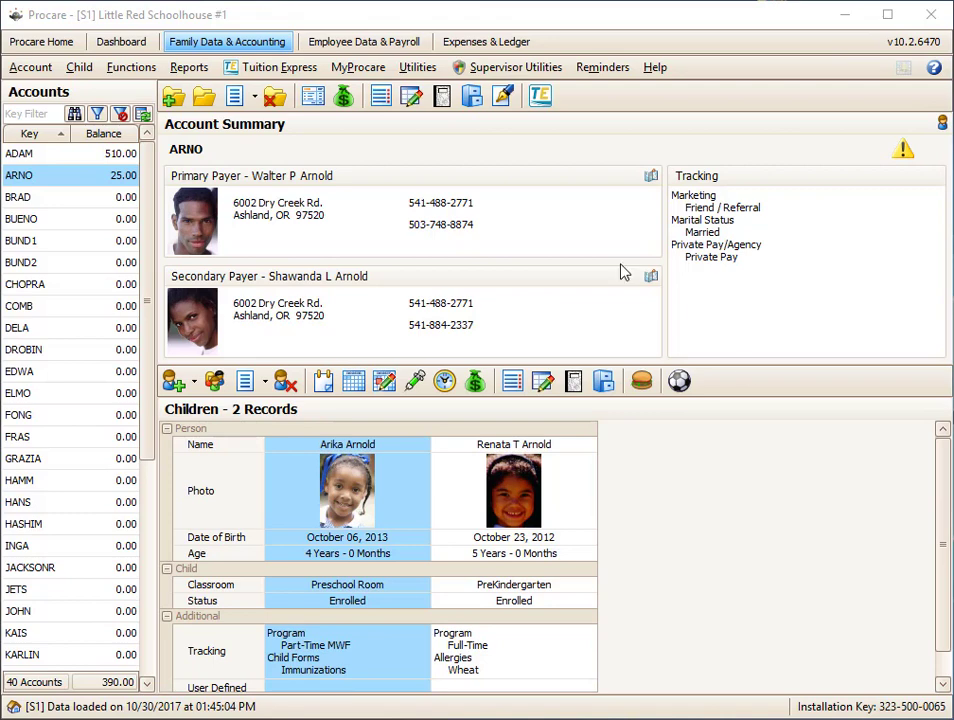
- Open the 510.00-balance account, check its empty contract billing summary, then select each child
click(122, 160)
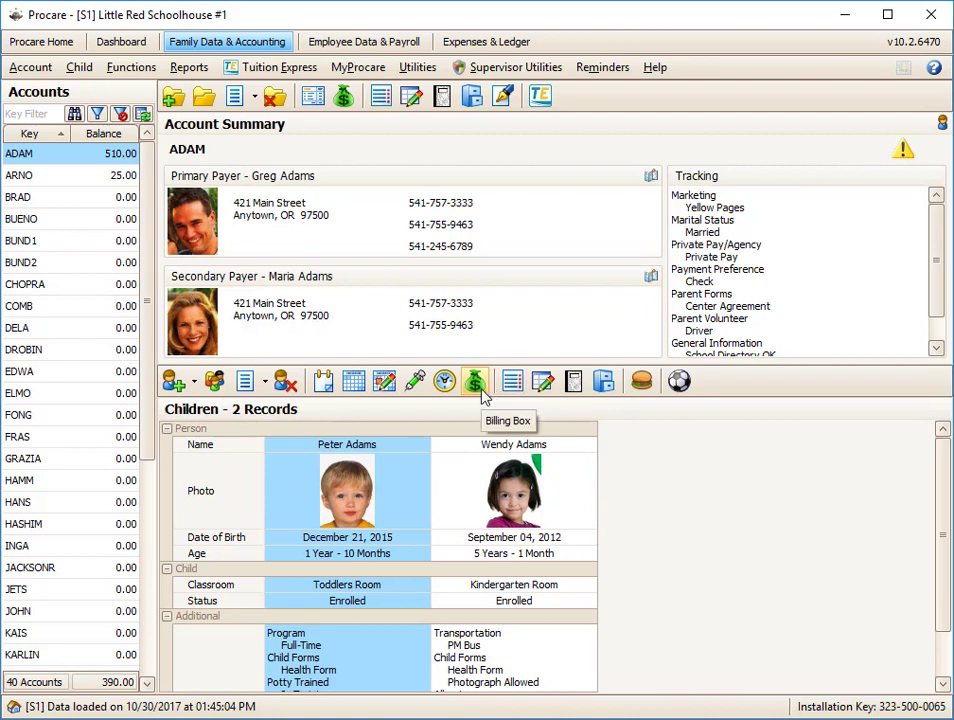
click(348, 112)
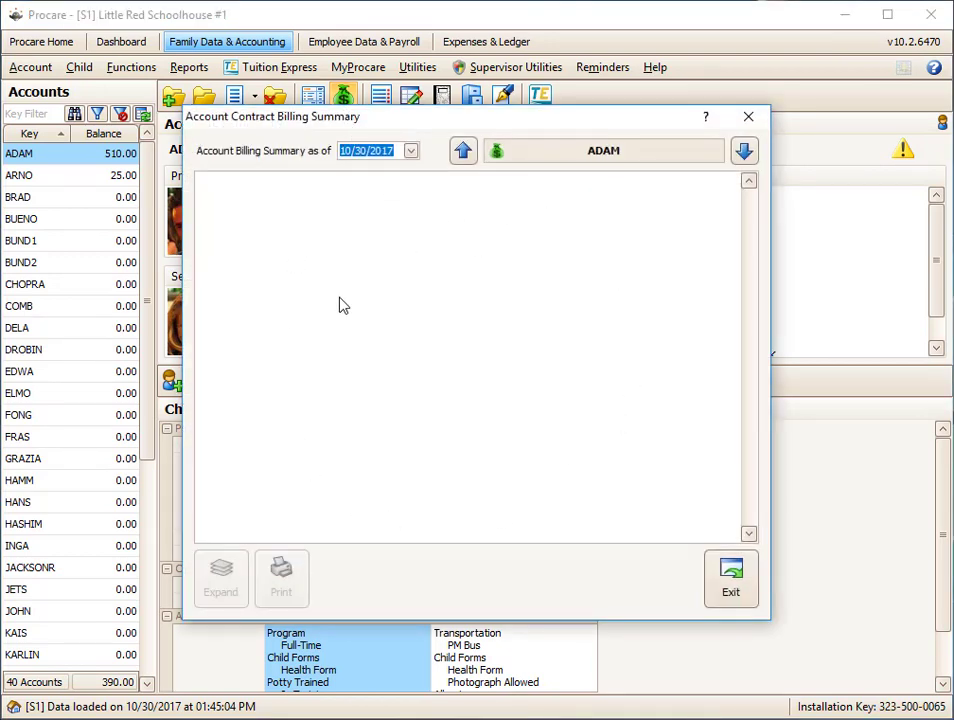
click(712, 593)
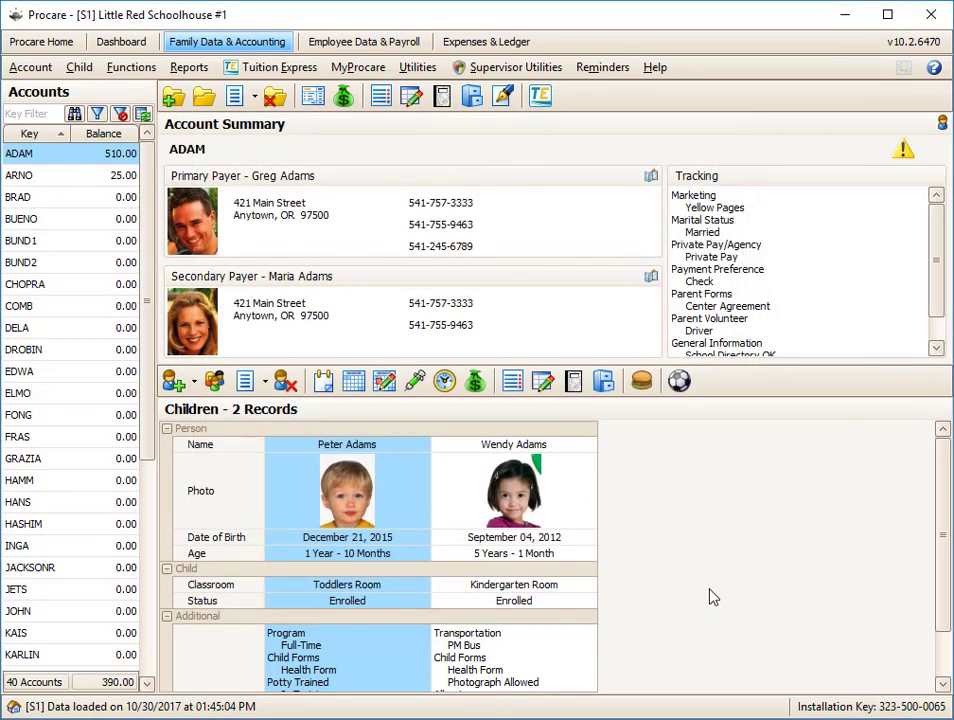
click(458, 483)
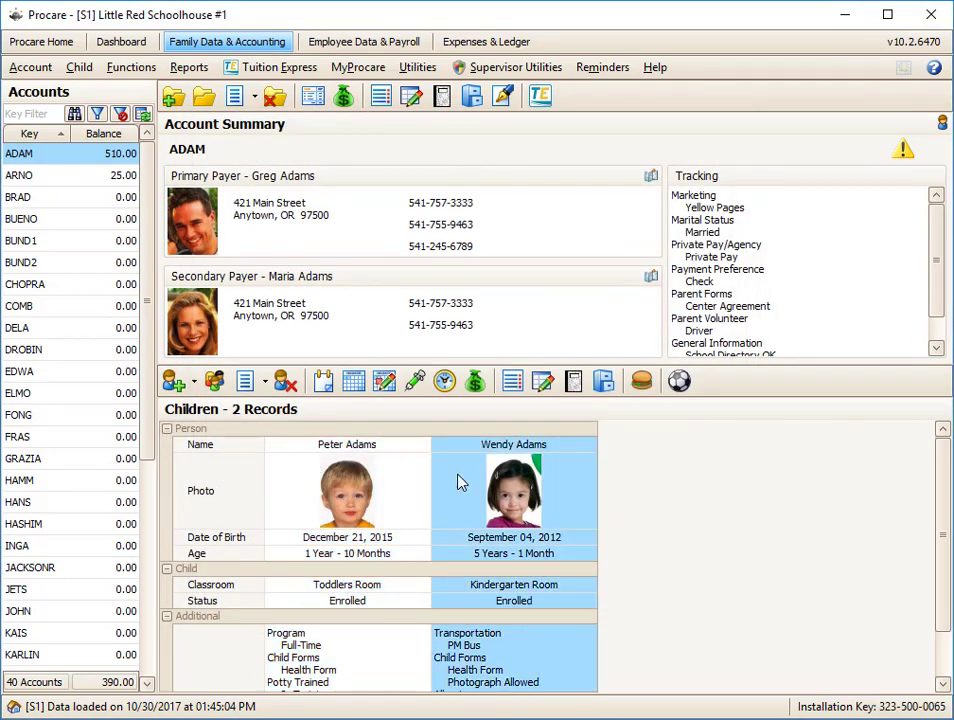
click(393, 486)
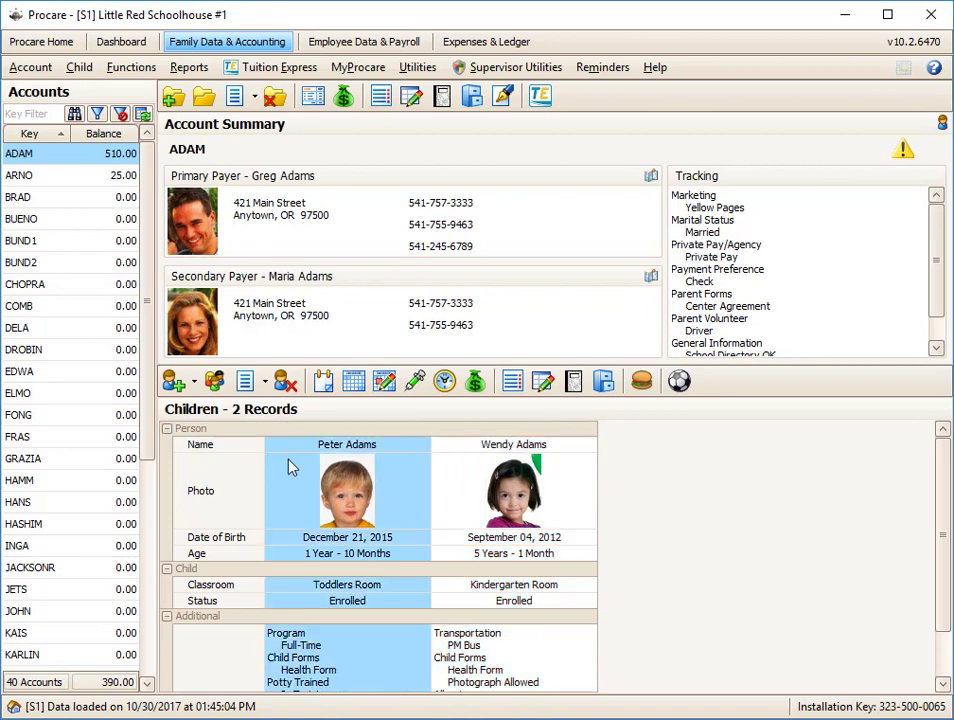
- Add and save a weekly Tuition Toddler item of 100.00 on the toddler's primary ledger
click(482, 386)
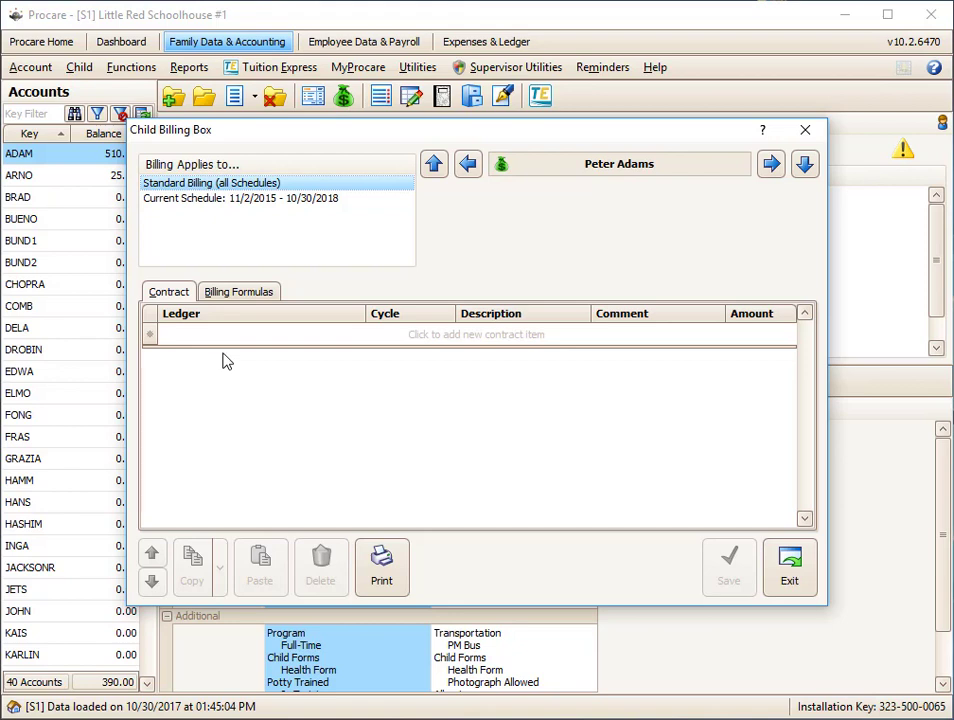
click(226, 339)
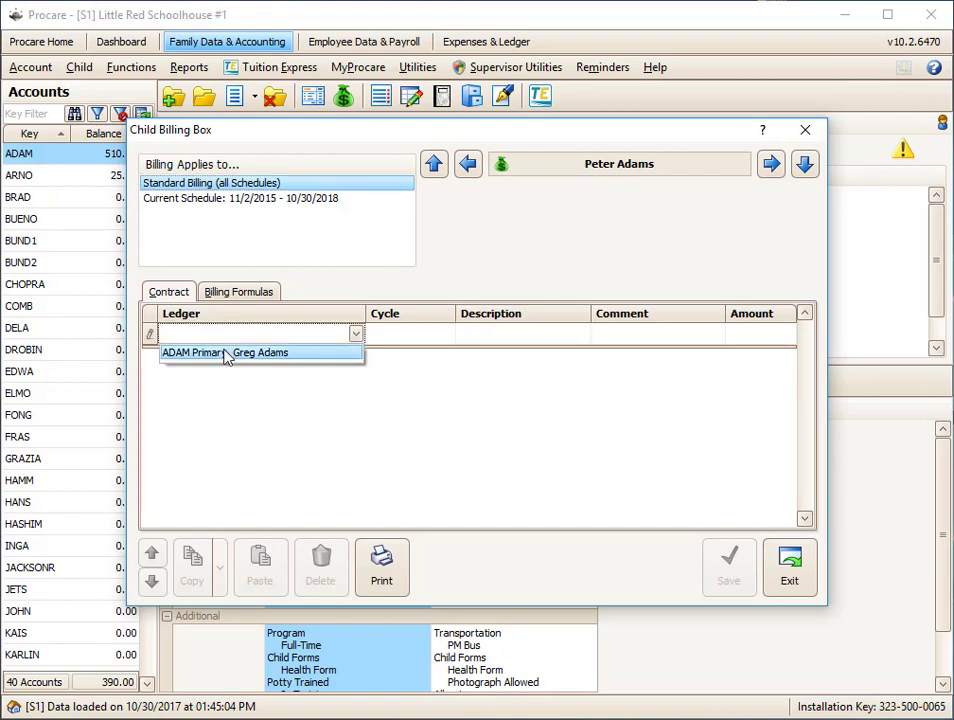
click(226, 353)
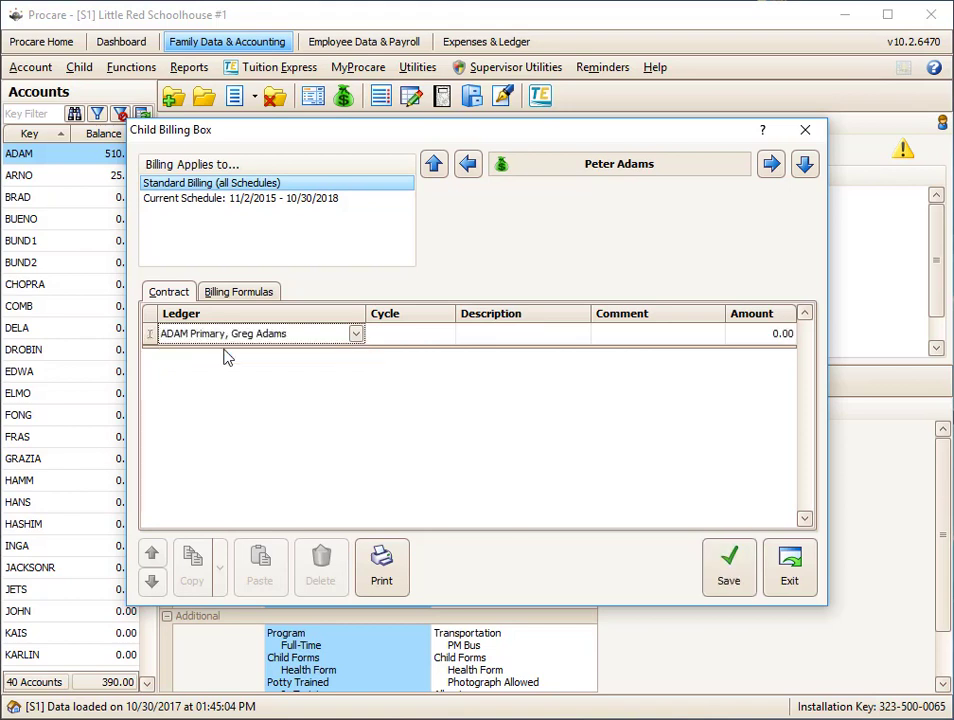
click(389, 337)
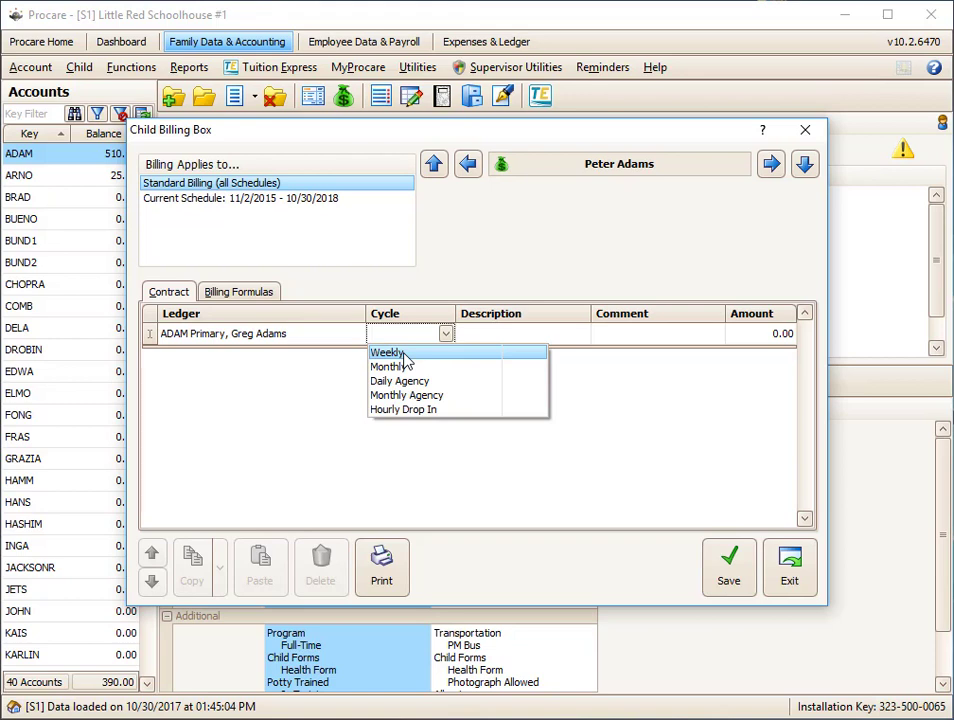
click(388, 353)
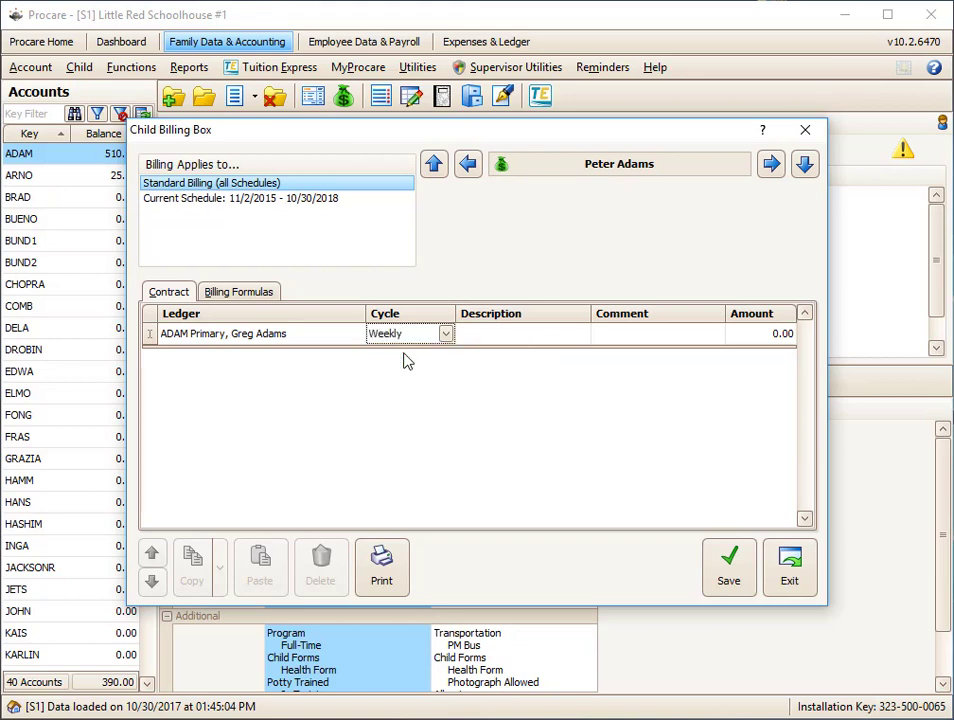
click(503, 335)
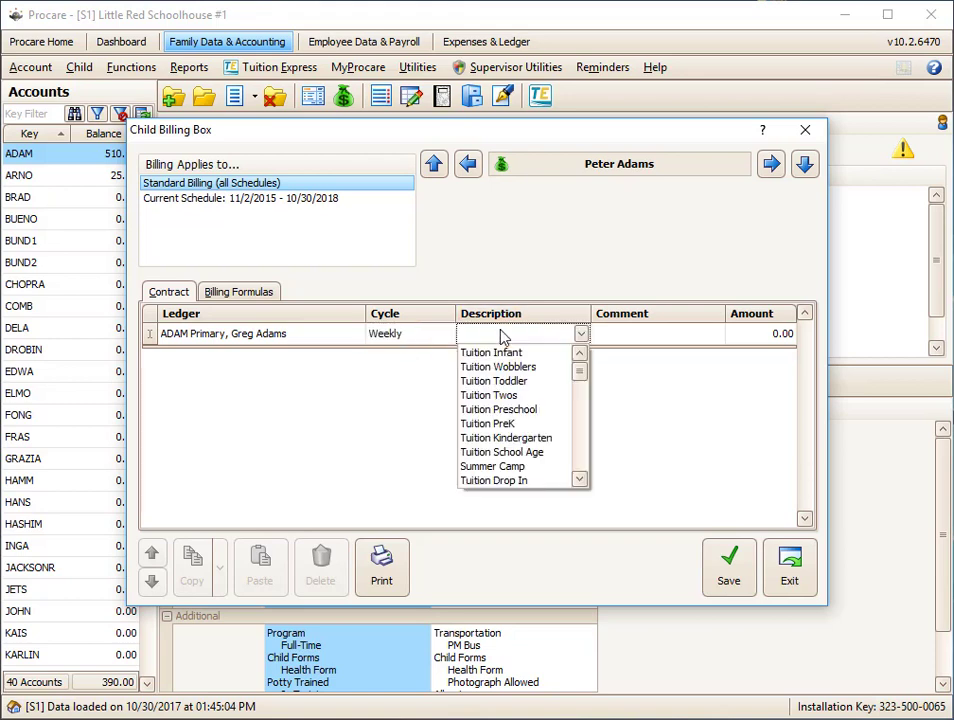
click(503, 384)
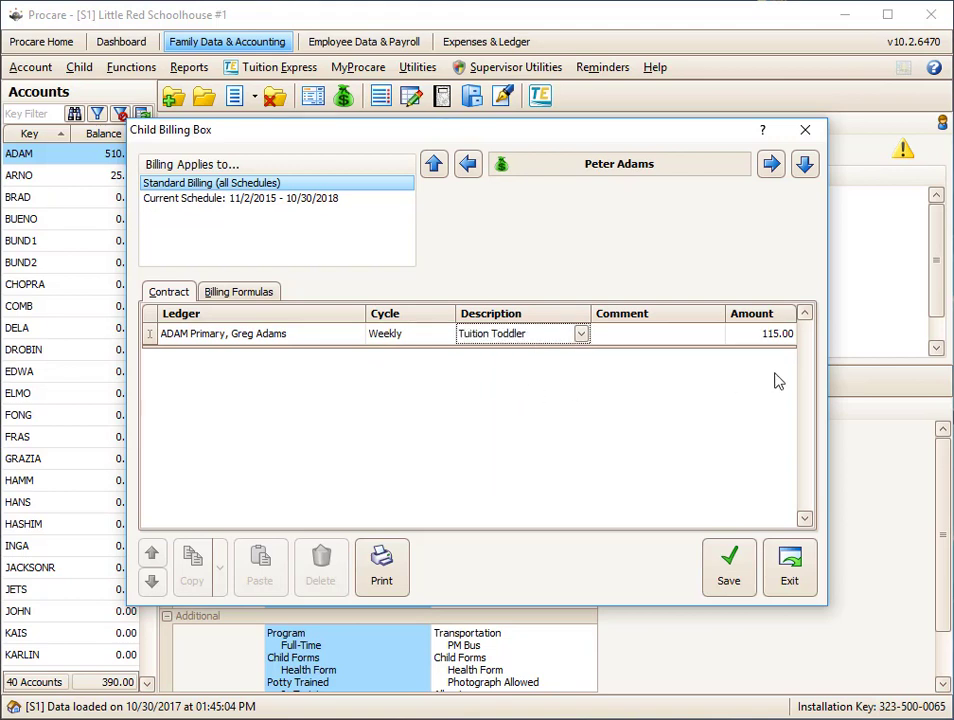
click(742, 338)
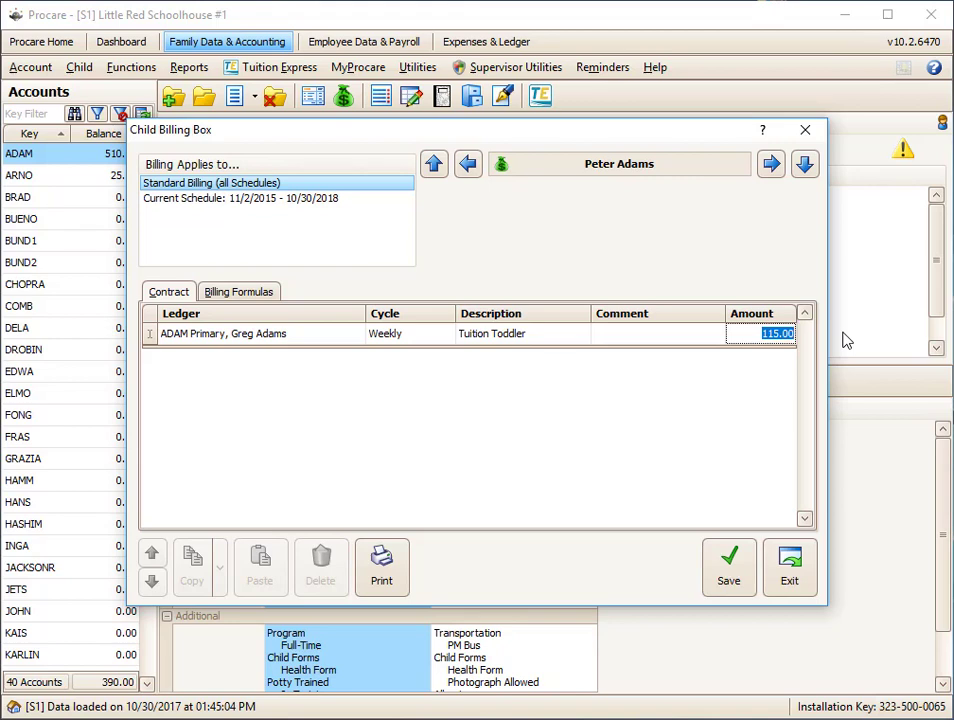
text(100)
click(738, 566)
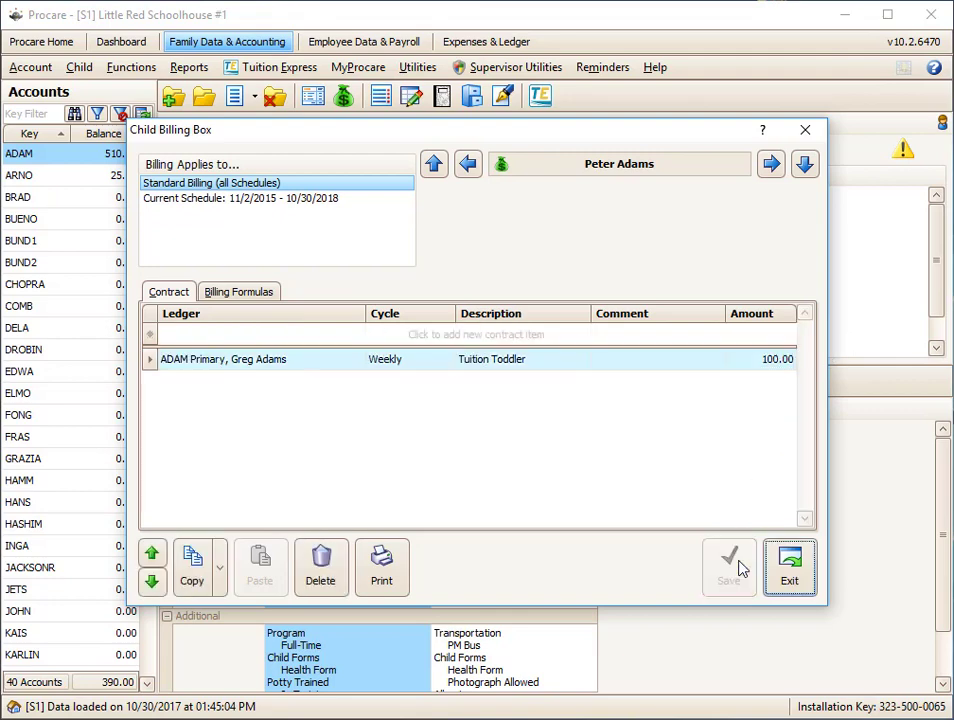
click(790, 570)
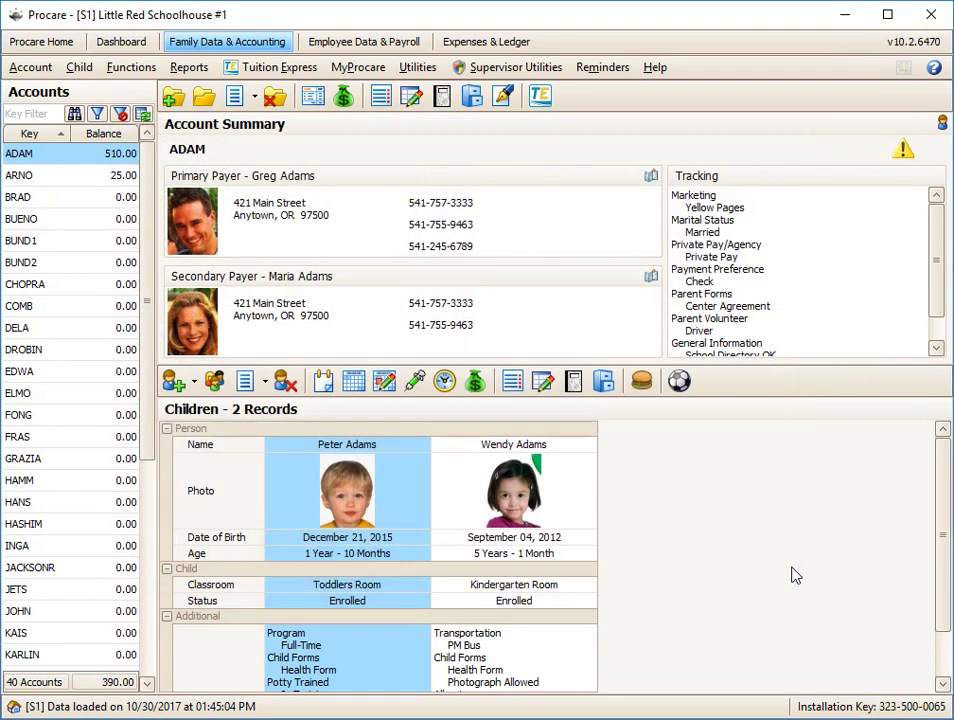
- Give the kindergartner a weekly Tuition Kindergarten item at 90.00 on the primary payer's ledger
click(453, 484)
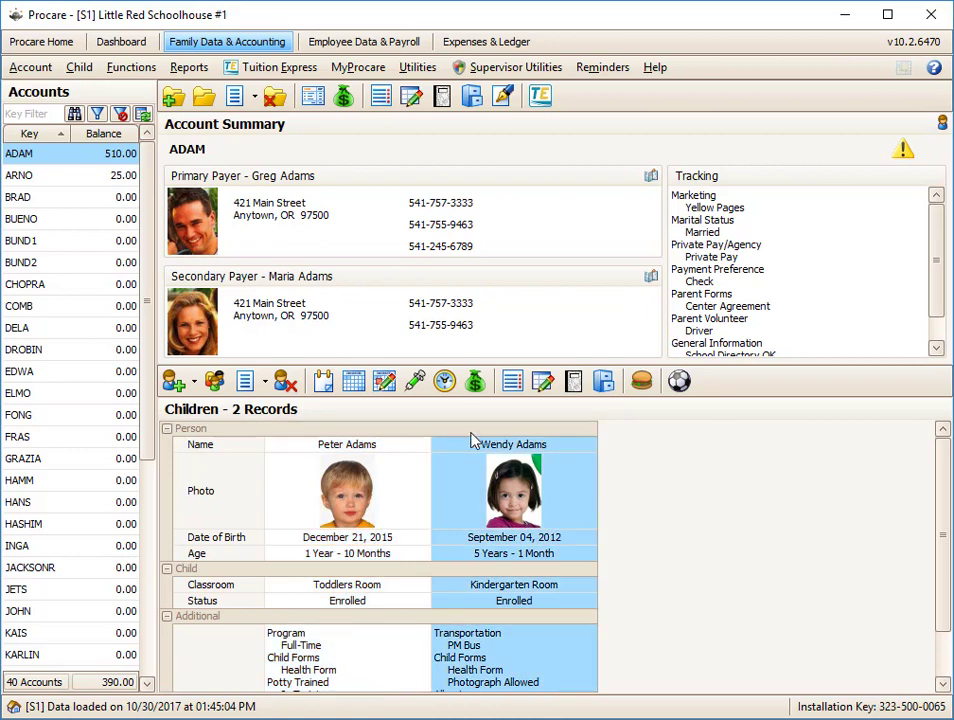
click(476, 383)
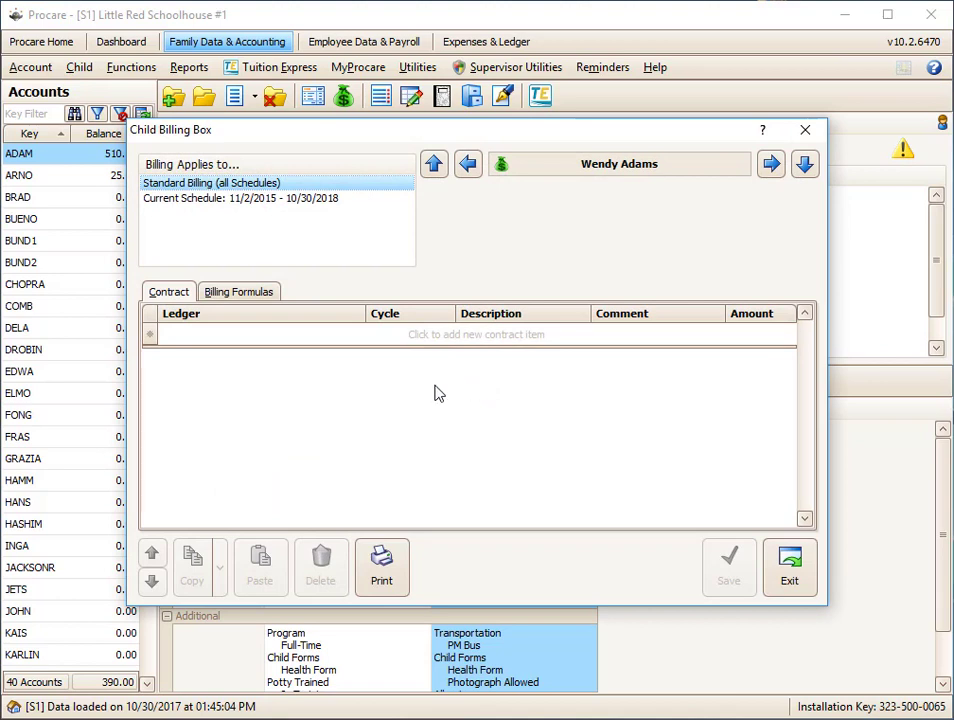
click(234, 338)
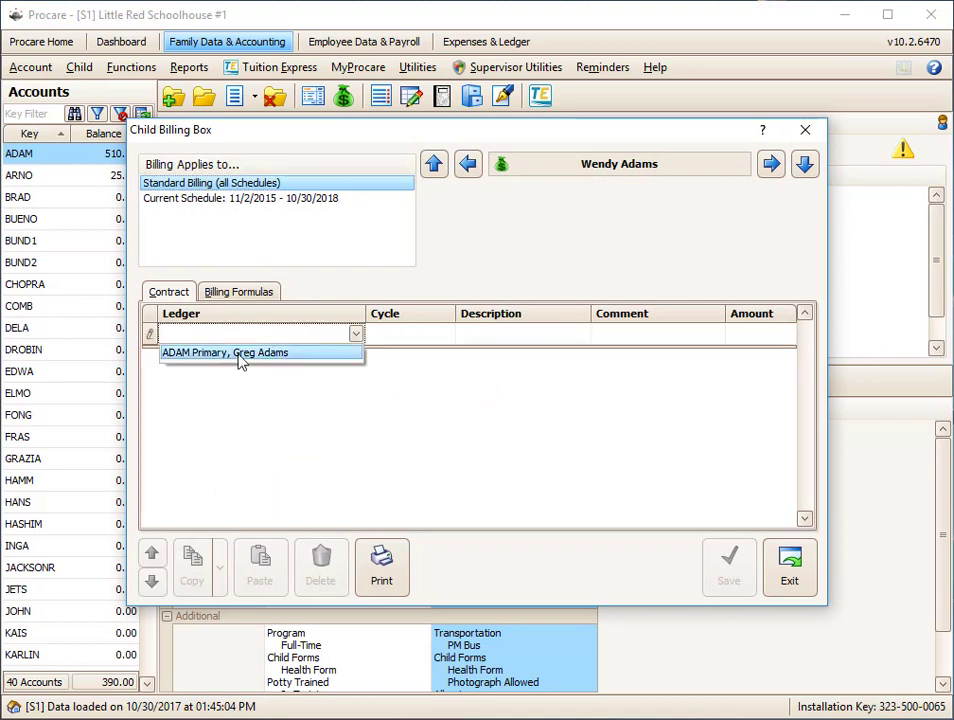
click(241, 353)
click(445, 333)
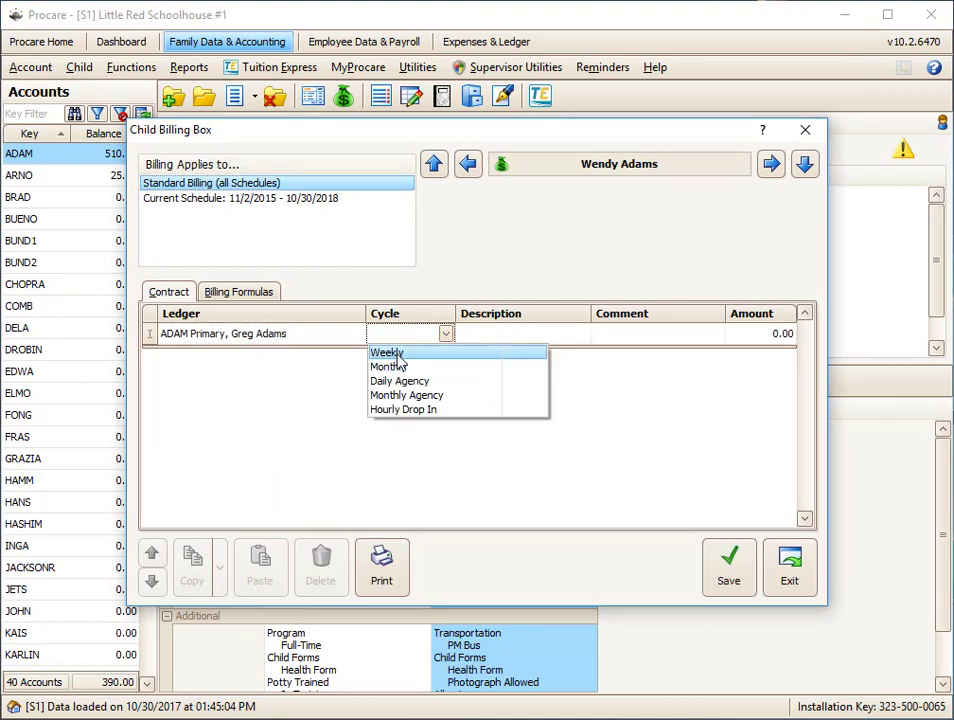
click(380, 352)
click(490, 336)
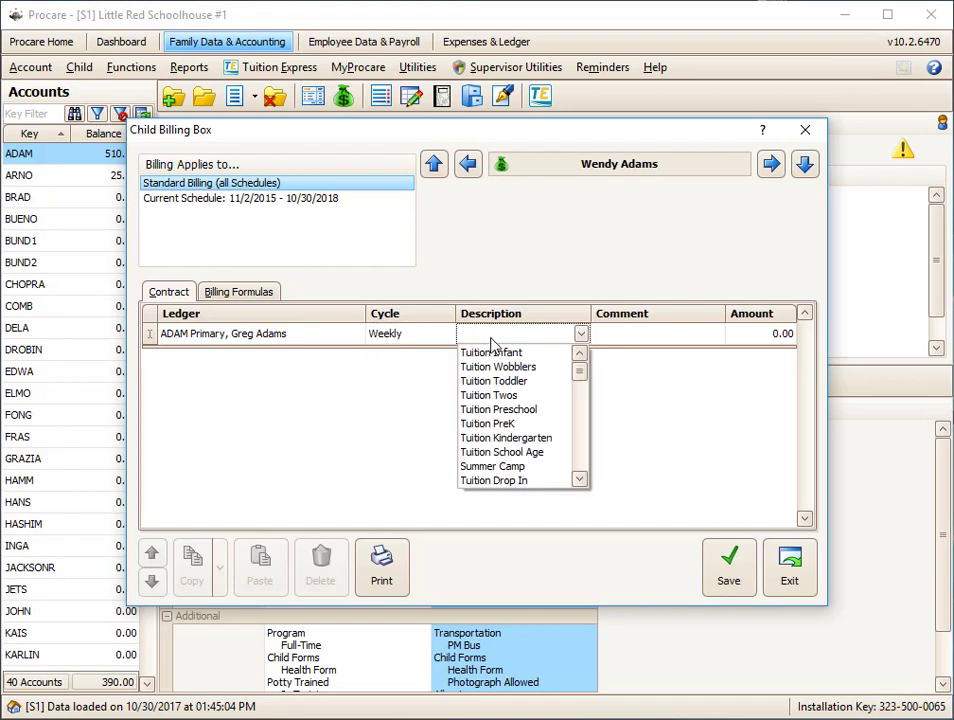
click(505, 438)
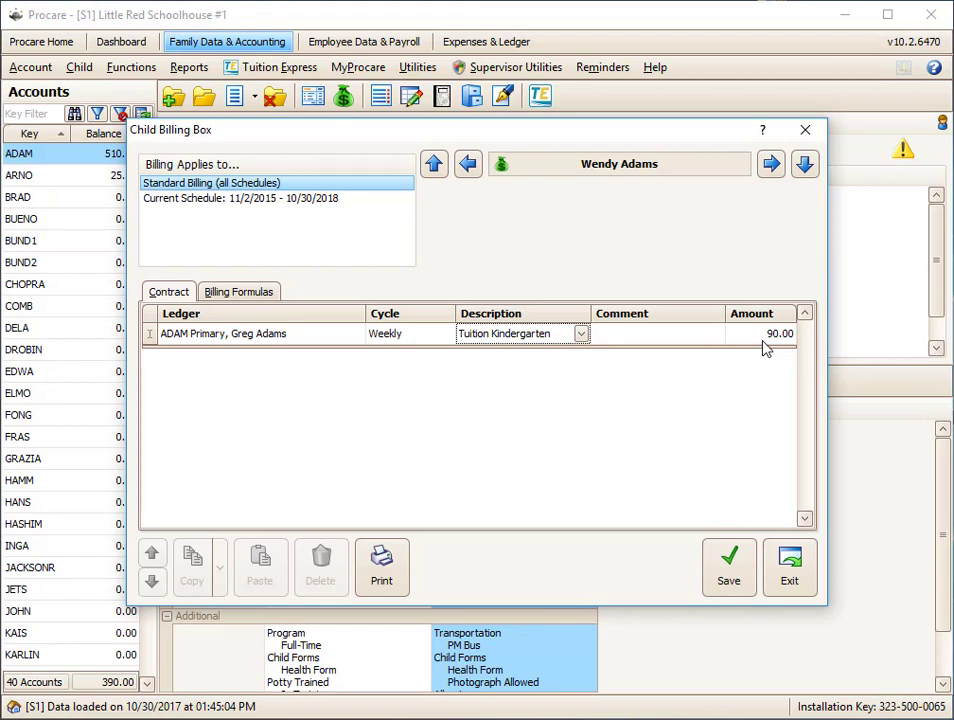
key(Tab)
key(Tab)
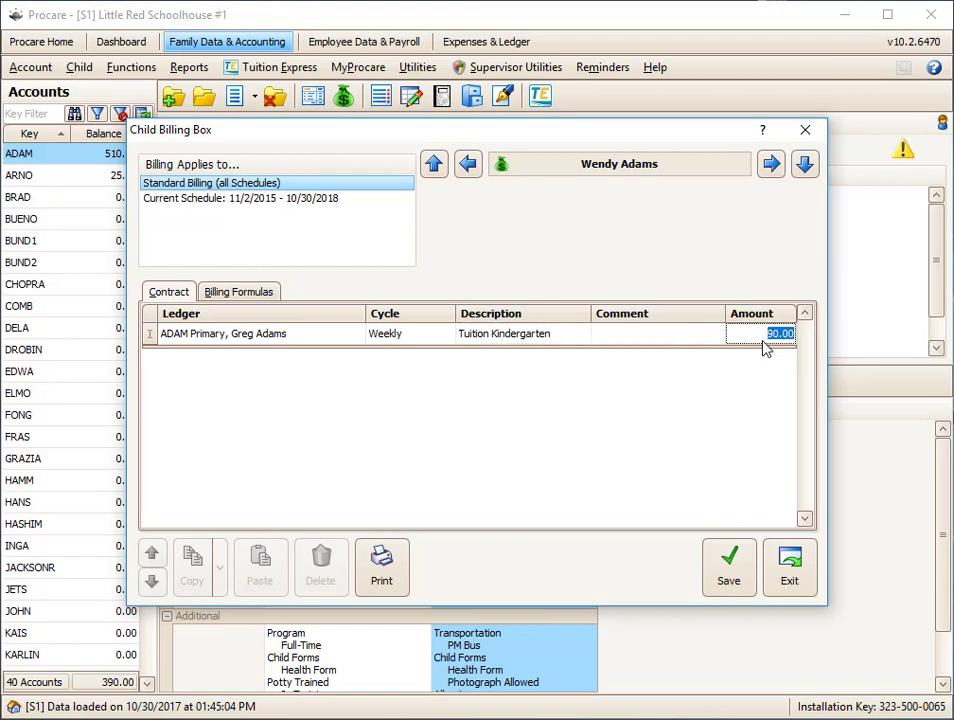
key(Tab)
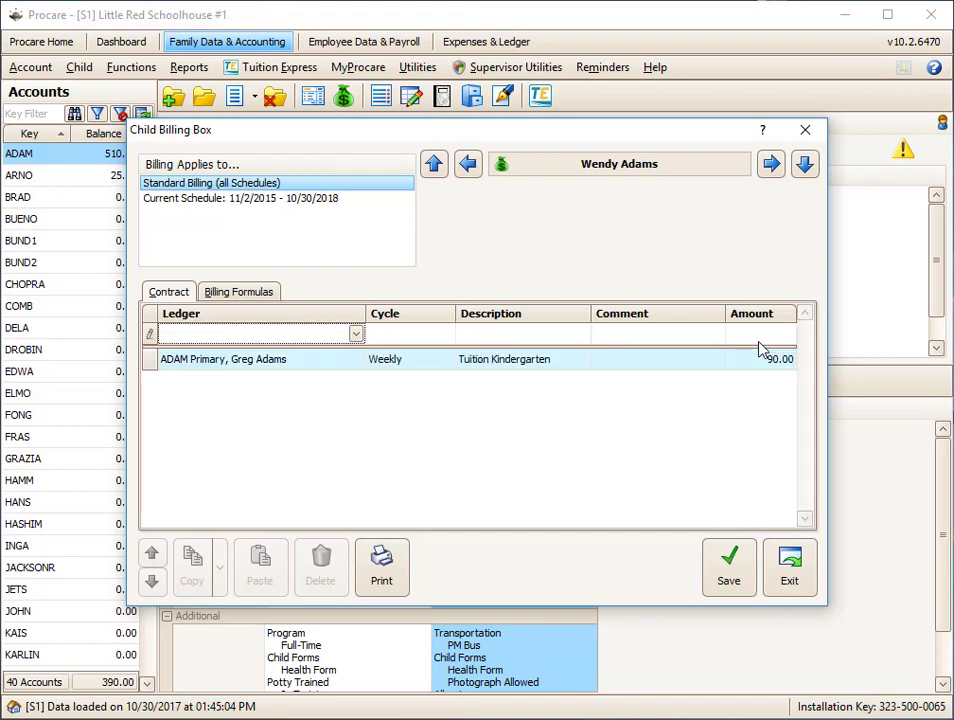
- Add a weekly Family Discount line on the primary payer's ledger
click(355, 334)
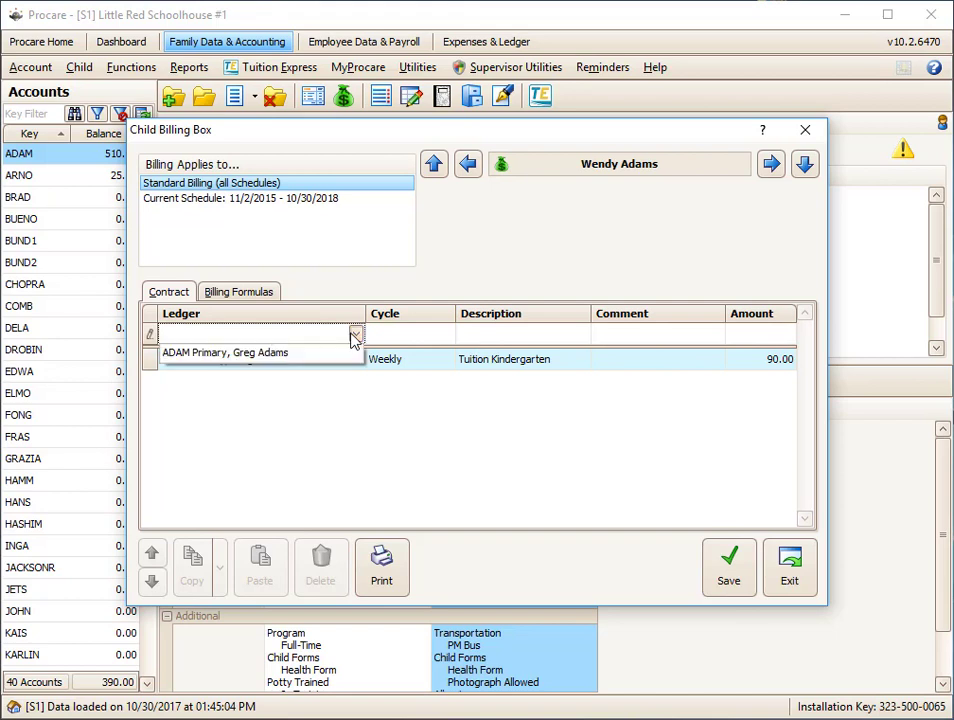
click(322, 356)
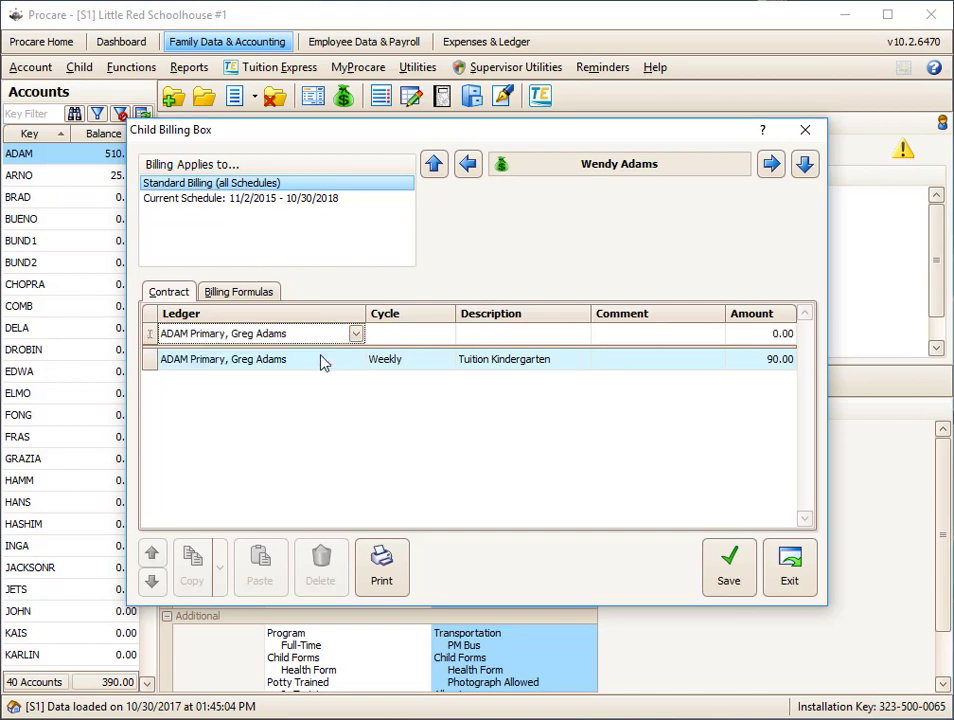
click(400, 337)
click(391, 356)
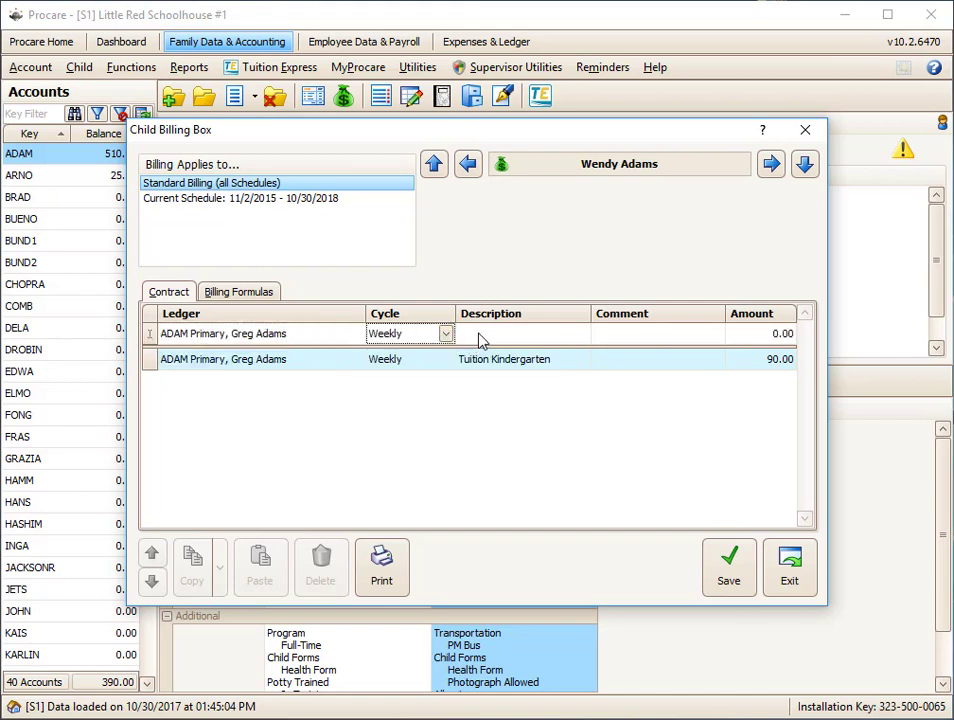
click(481, 338)
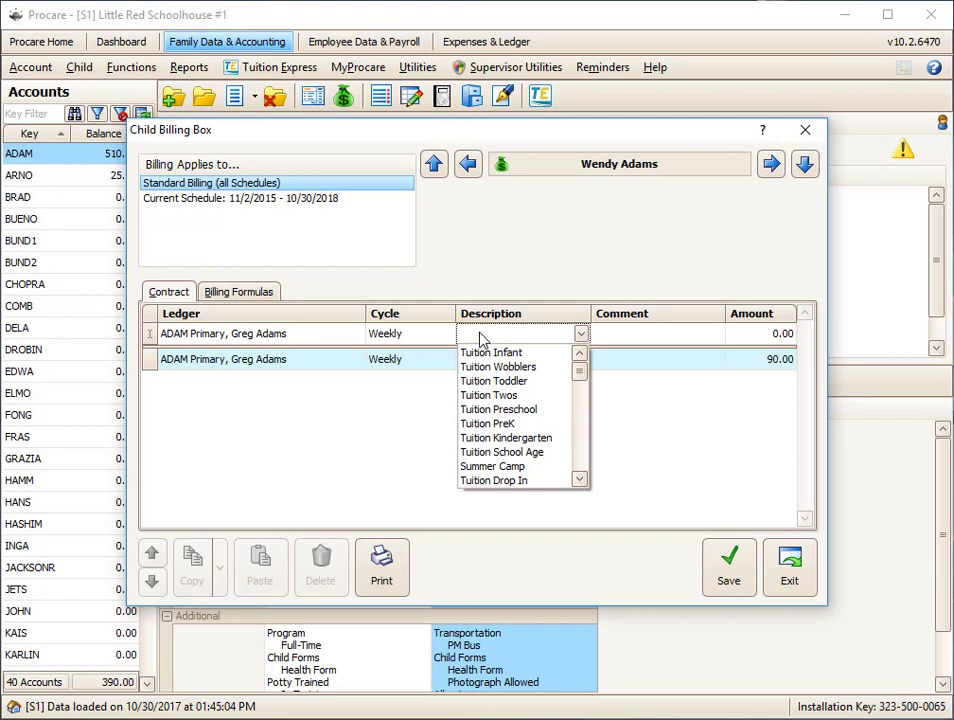
text(f)
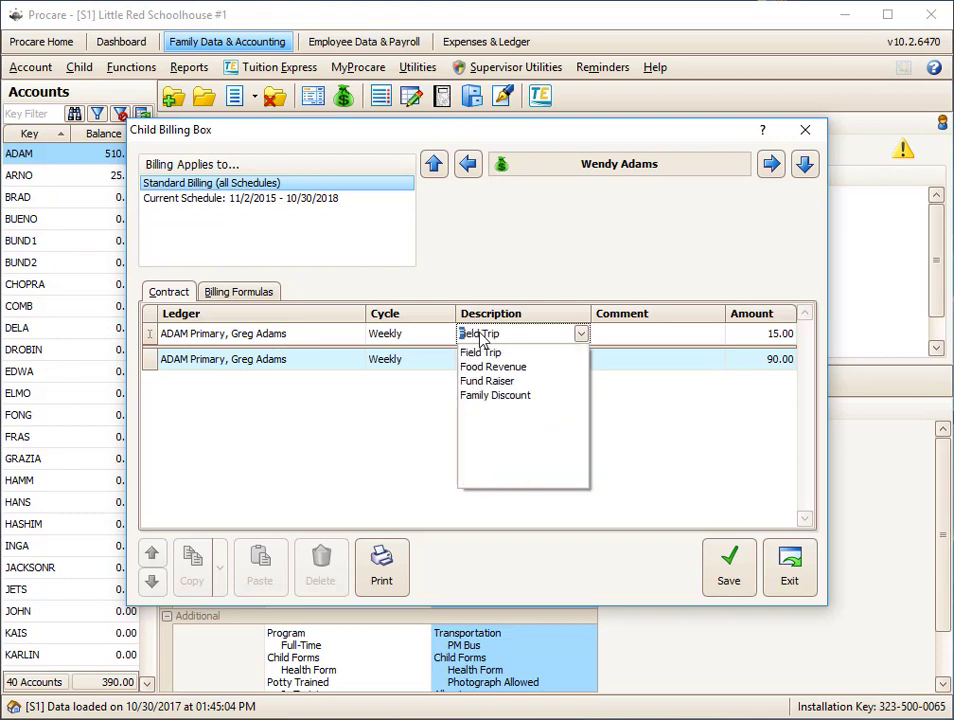
click(490, 395)
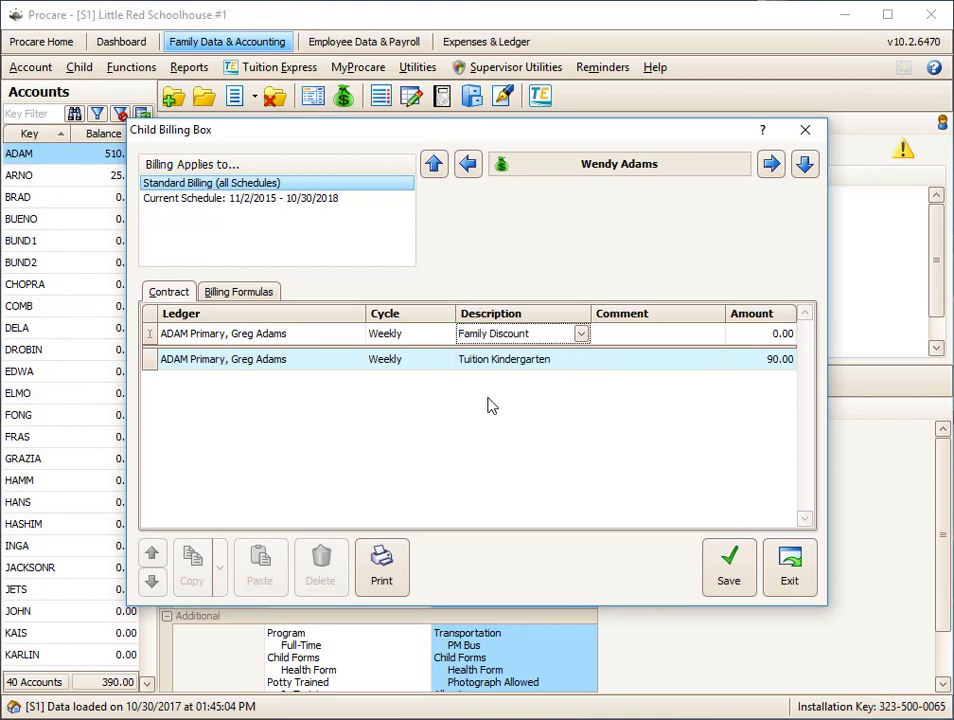
- Give the Family Discount line the comment '10%' and save the contract
click(619, 334)
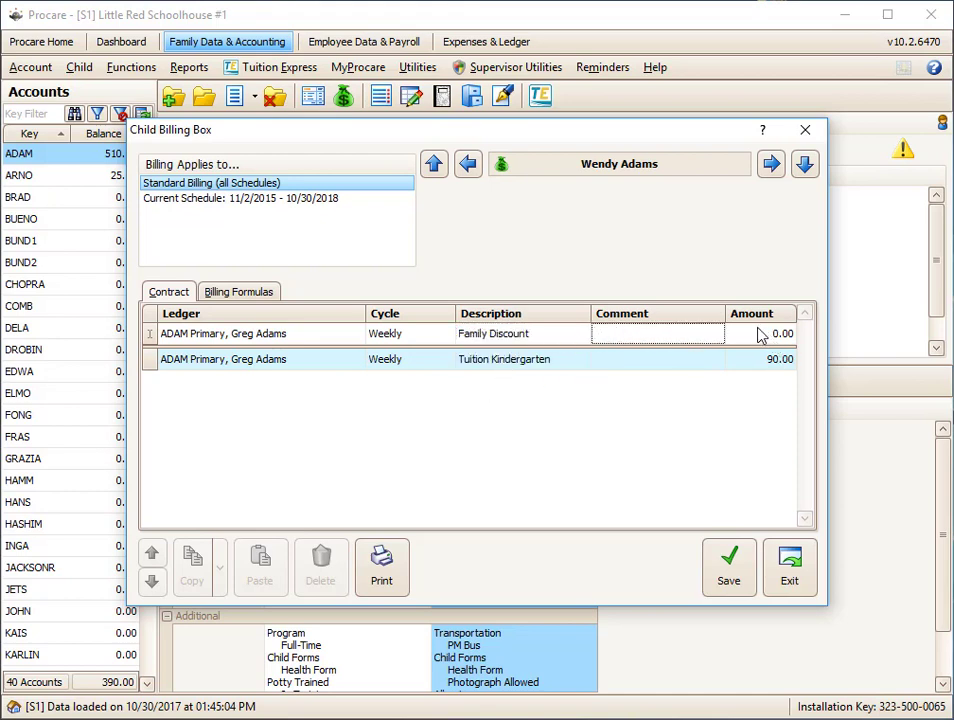
click(788, 334)
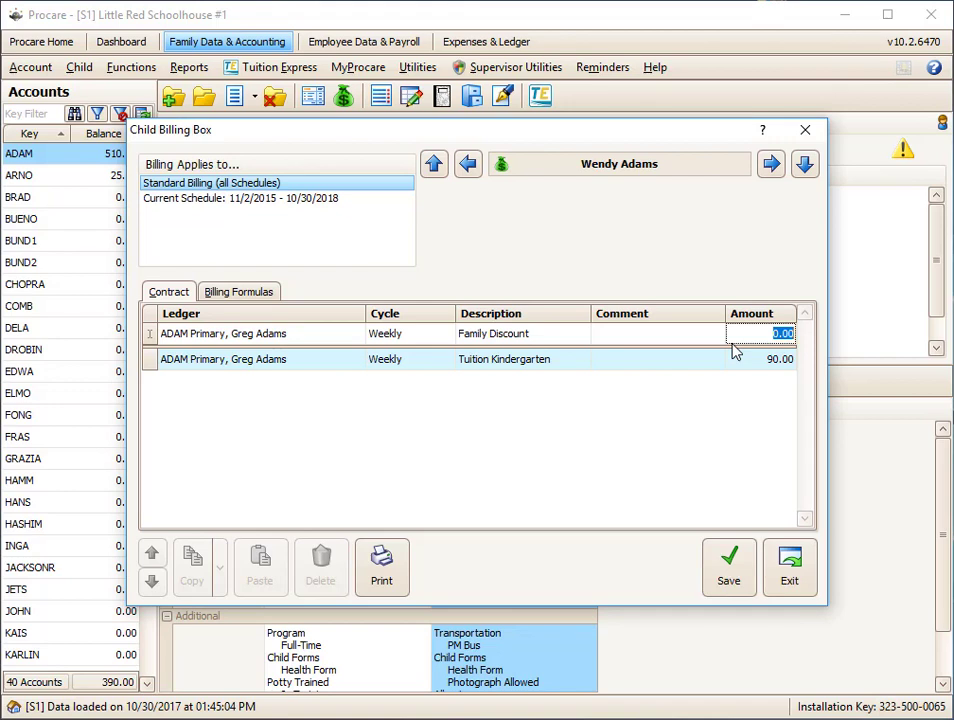
click(632, 339)
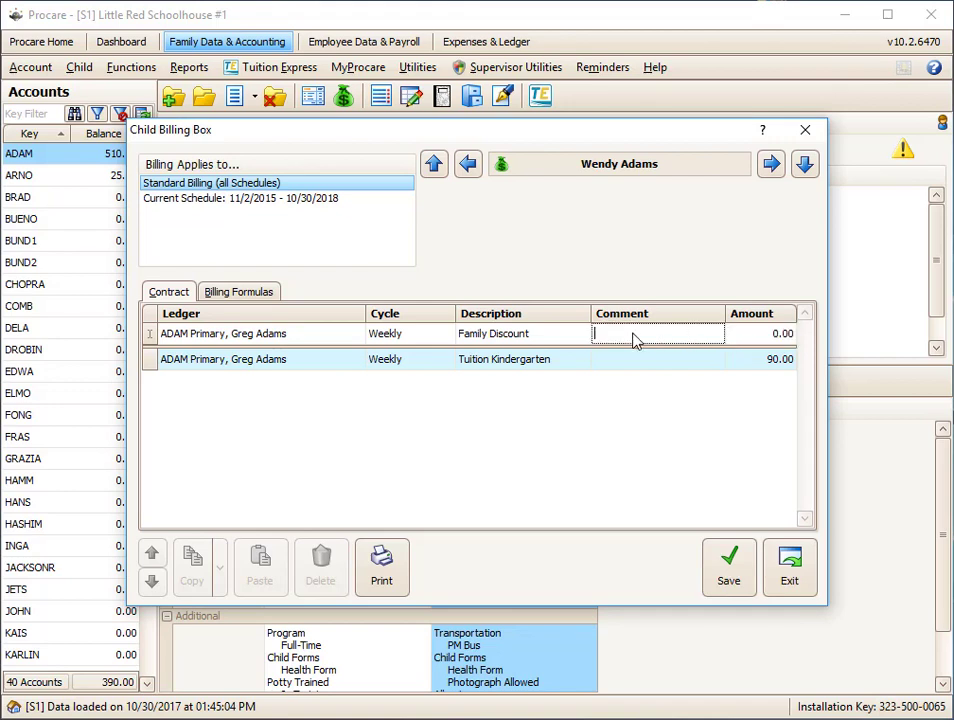
text(10%)
key(Tab)
key(Tab)
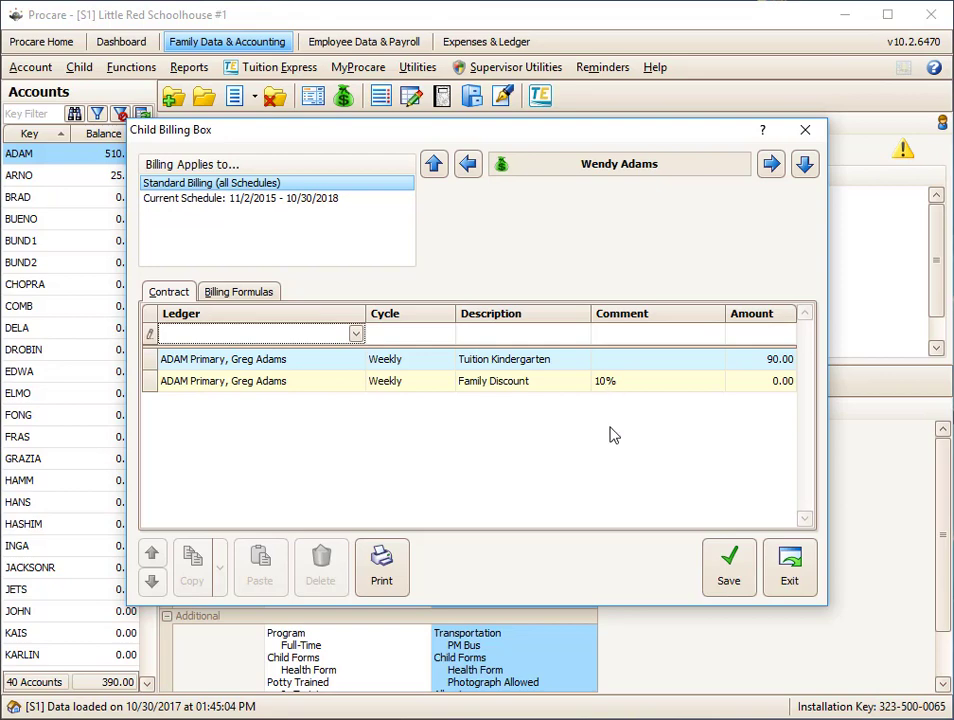
click(733, 586)
click(788, 574)
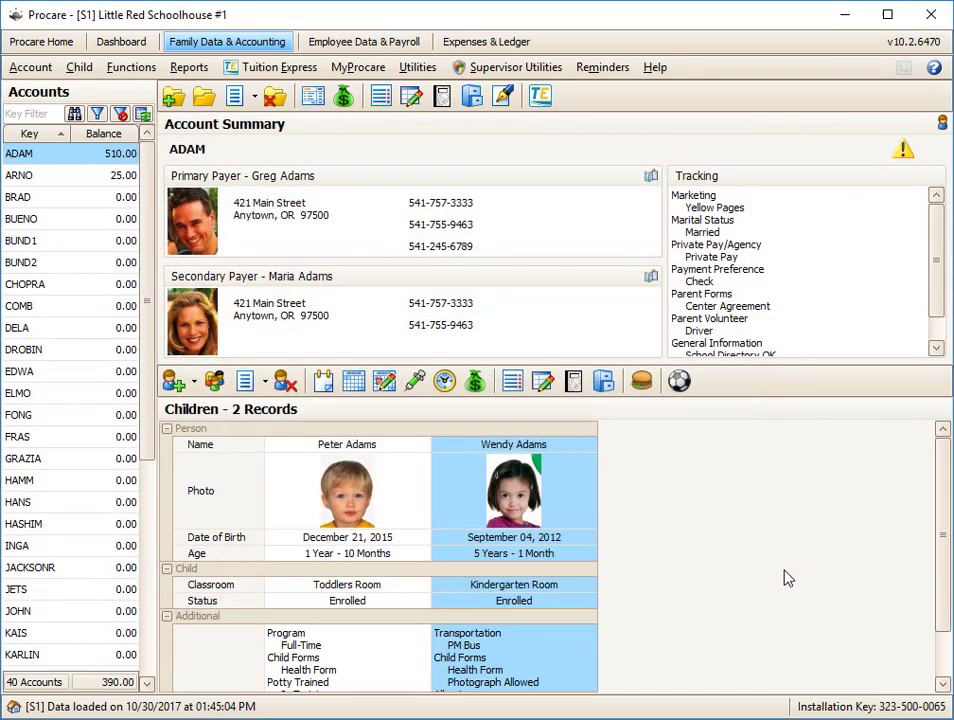
click(368, 487)
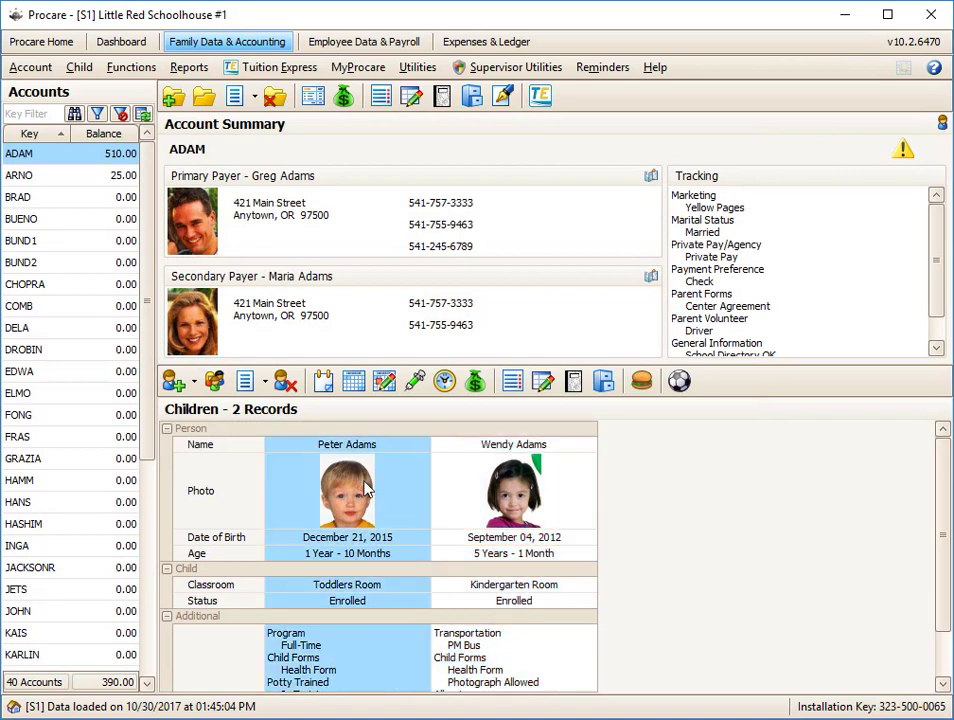
click(513, 490)
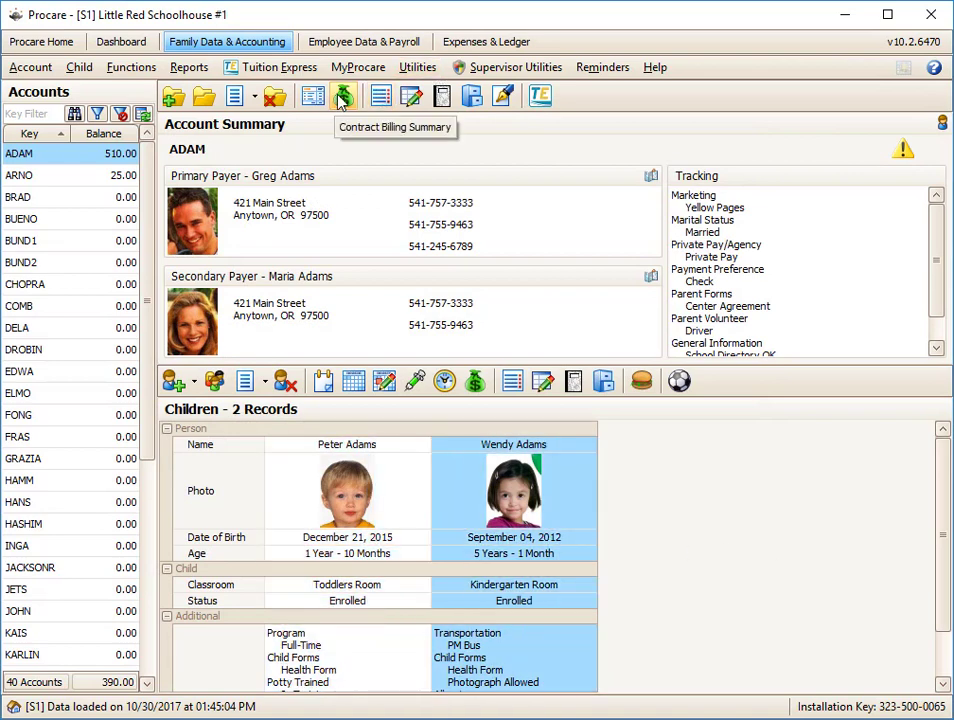
click(343, 98)
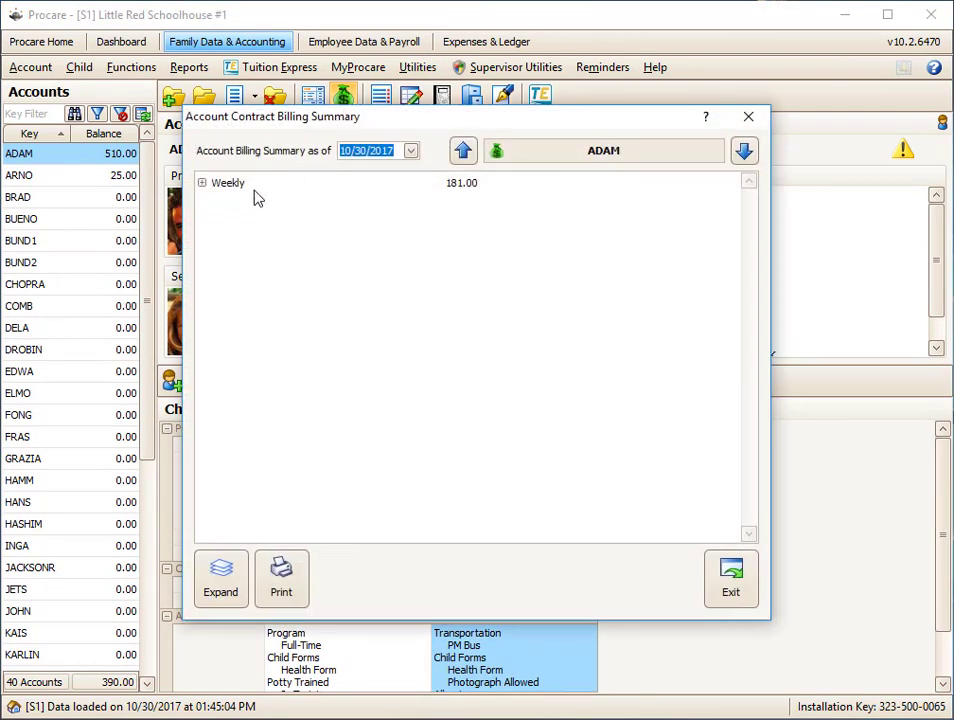
click(201, 184)
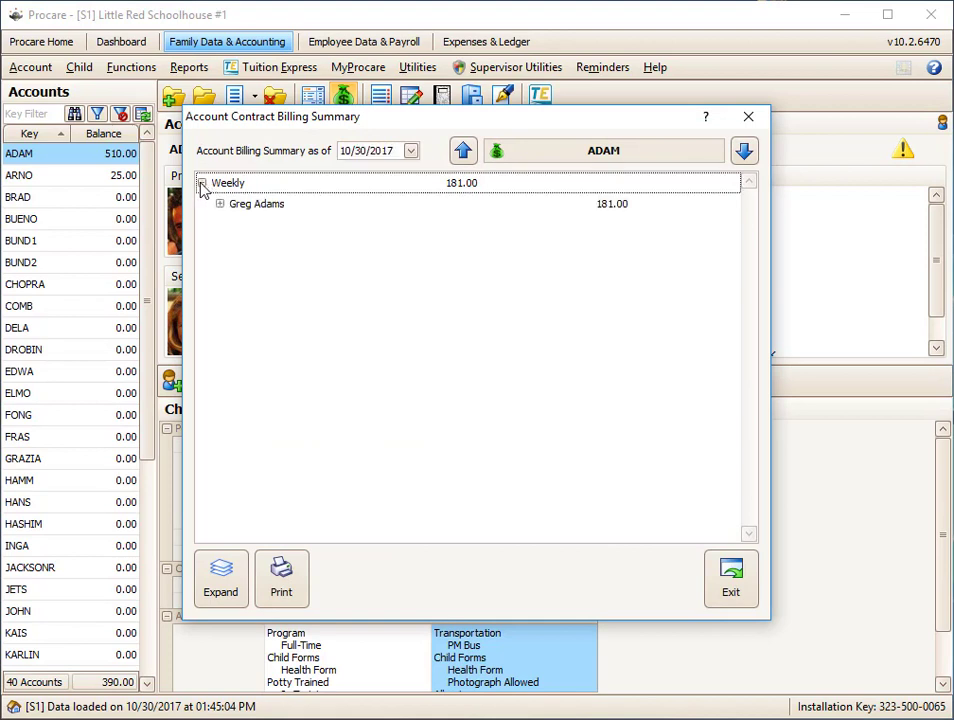
click(219, 205)
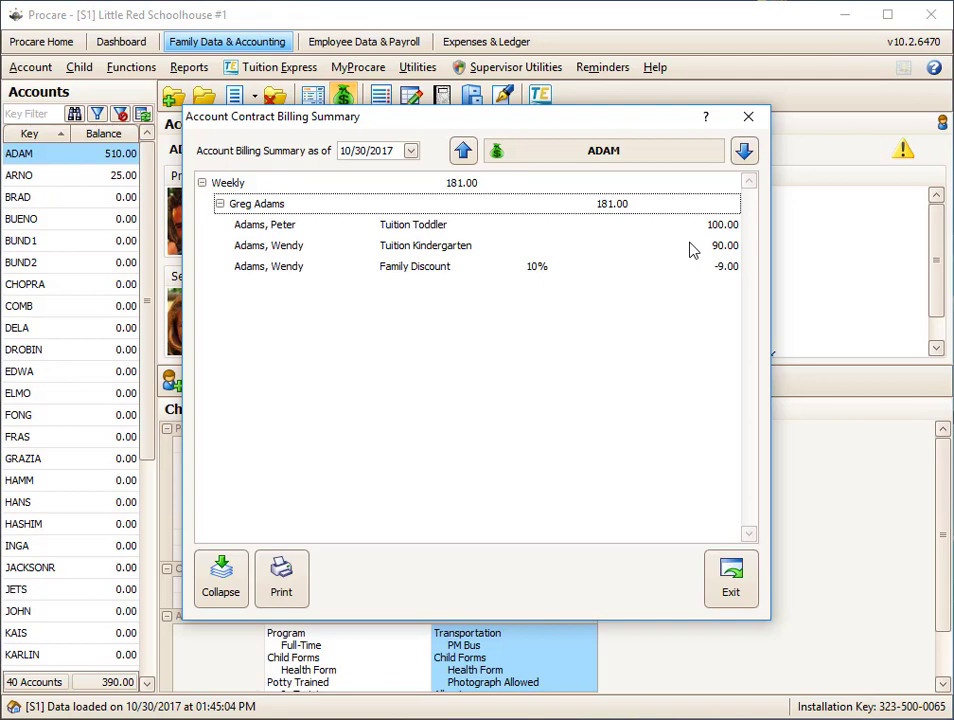
- Close the billing summary and open Automated Contract Billing under Family Accounting
click(731, 575)
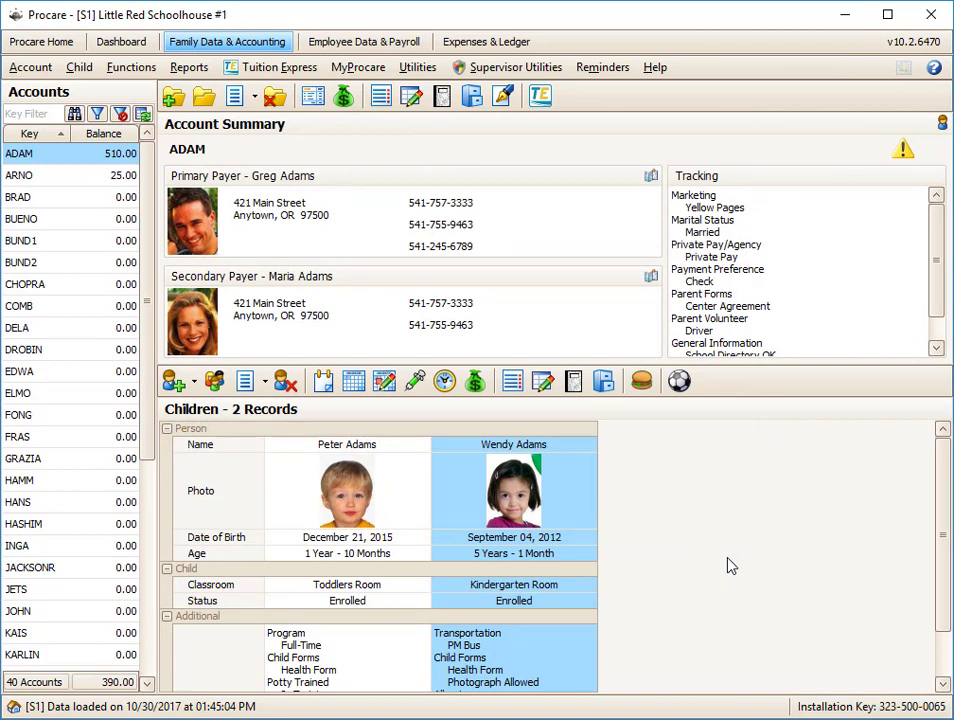
click(125, 70)
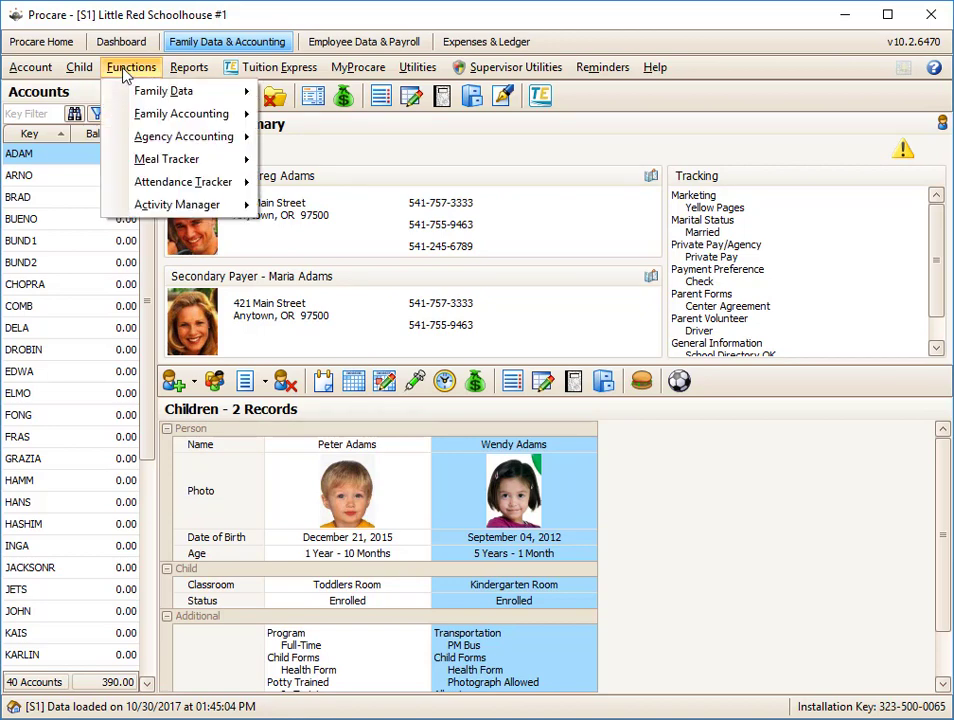
mouse_move(143, 118)
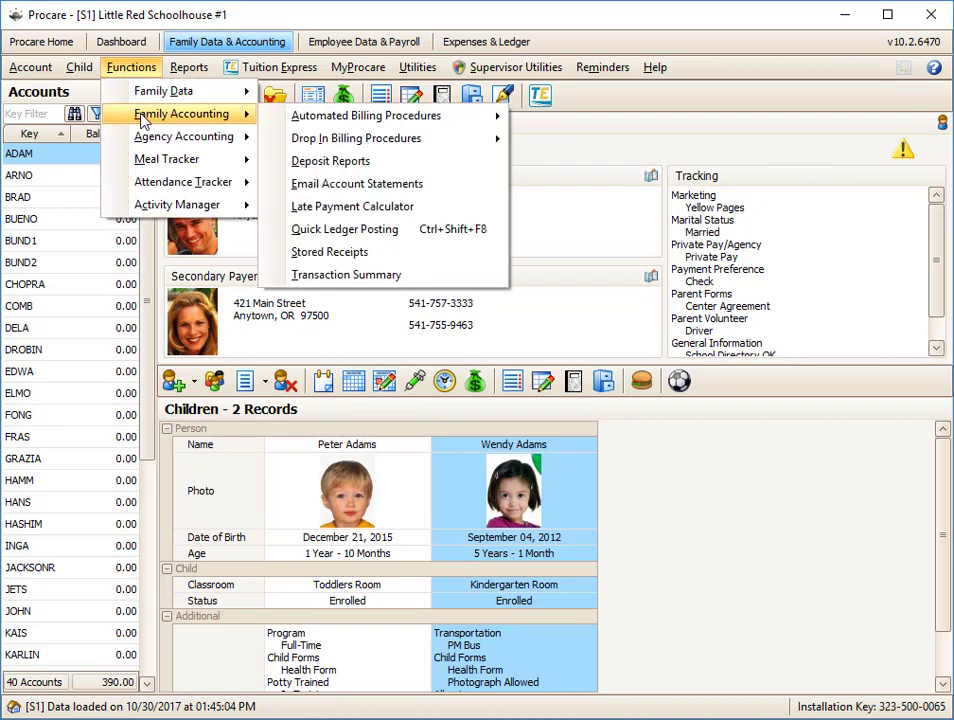
mouse_move(352, 122)
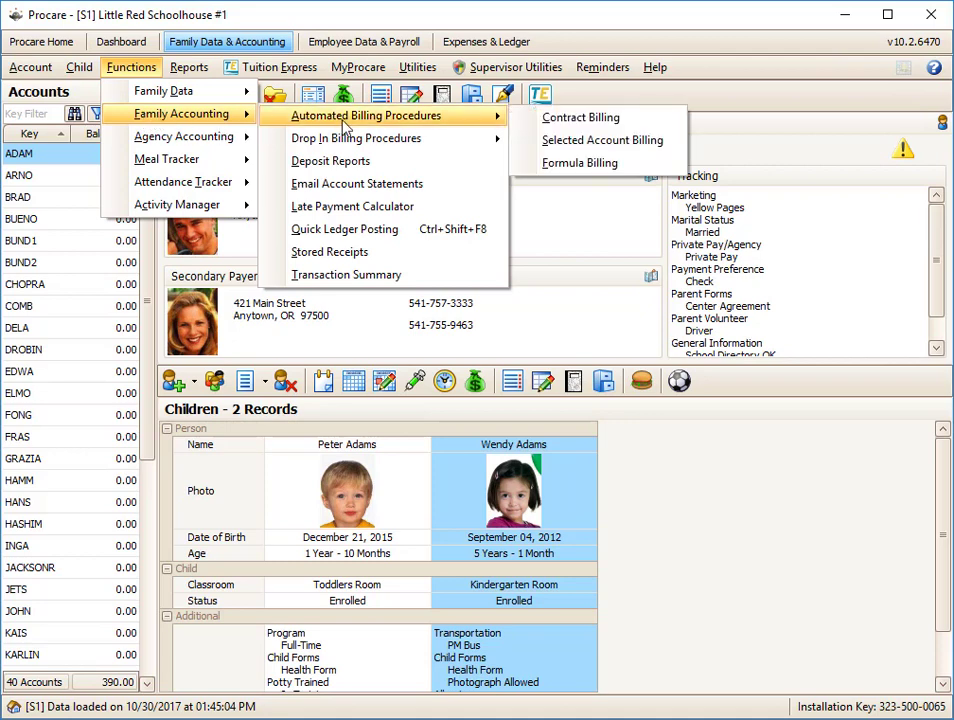
click(598, 125)
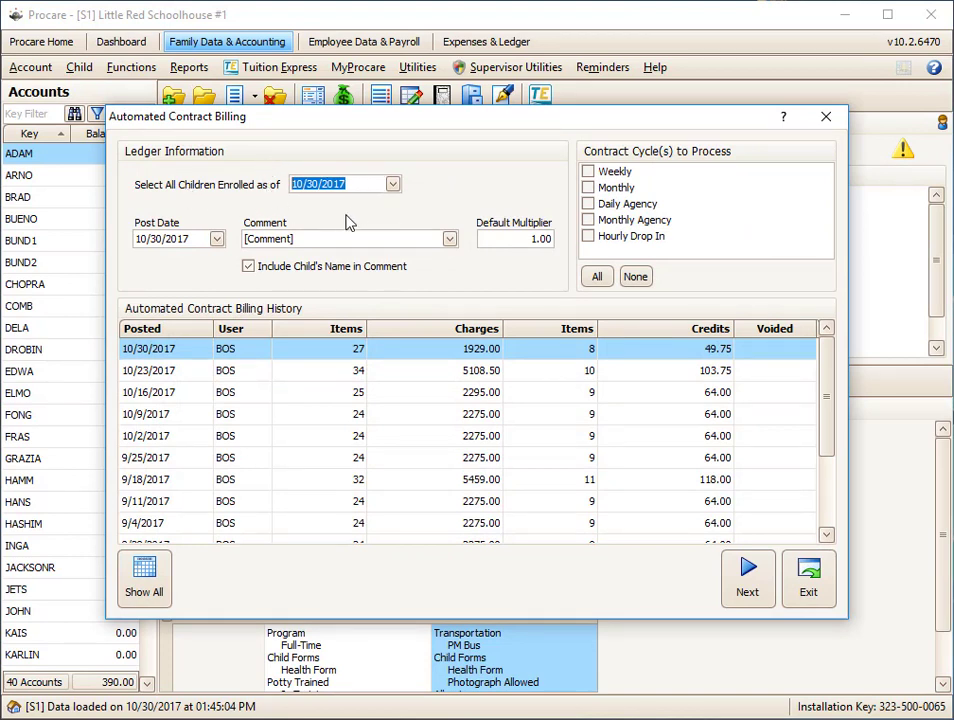
- Set the enrolled-as-of date to 10/30/2017
double_click(364, 184)
triple_click(334, 181)
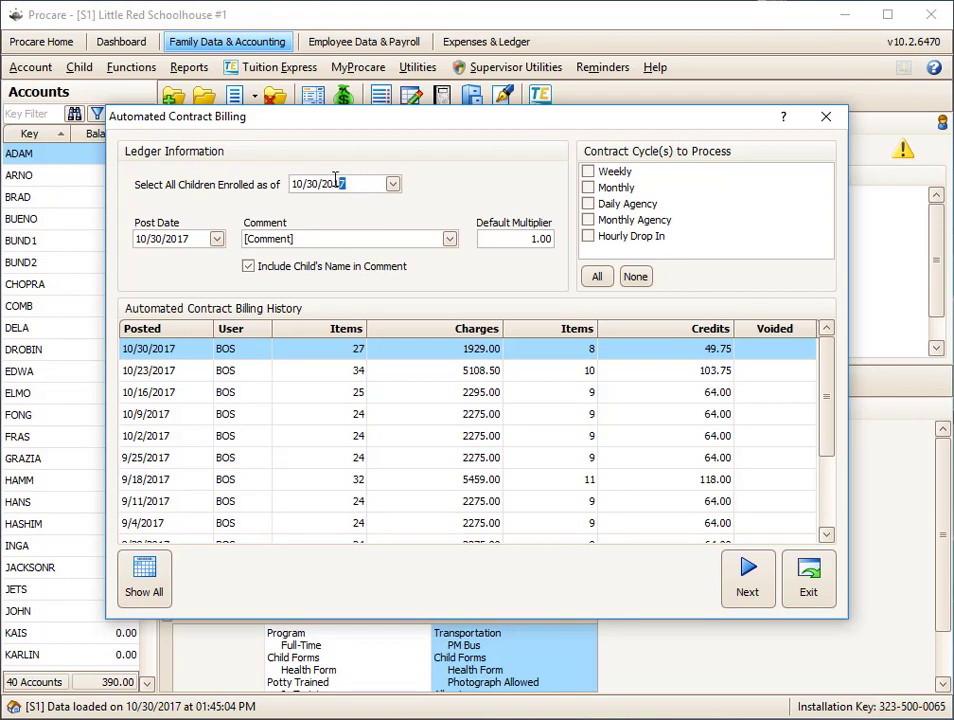
click(393, 185)
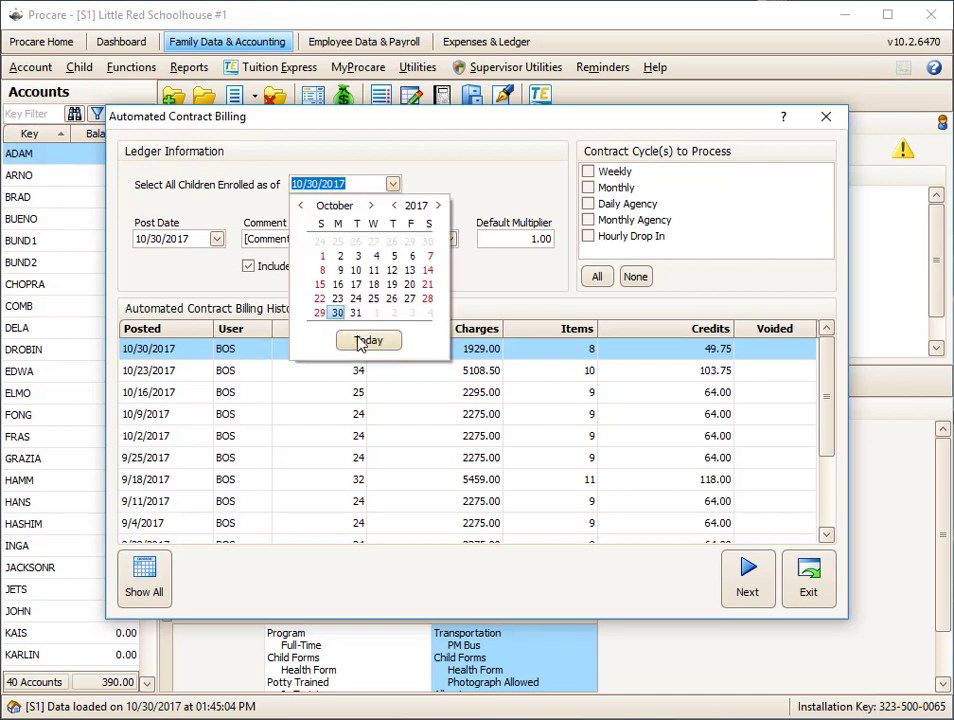
click(370, 205)
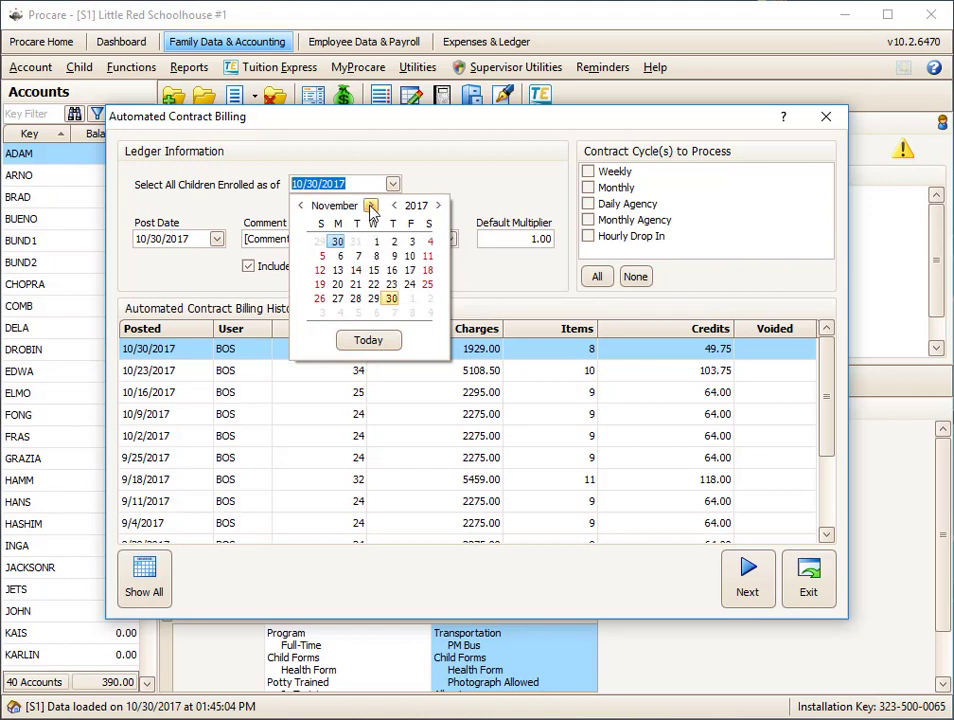
click(340, 258)
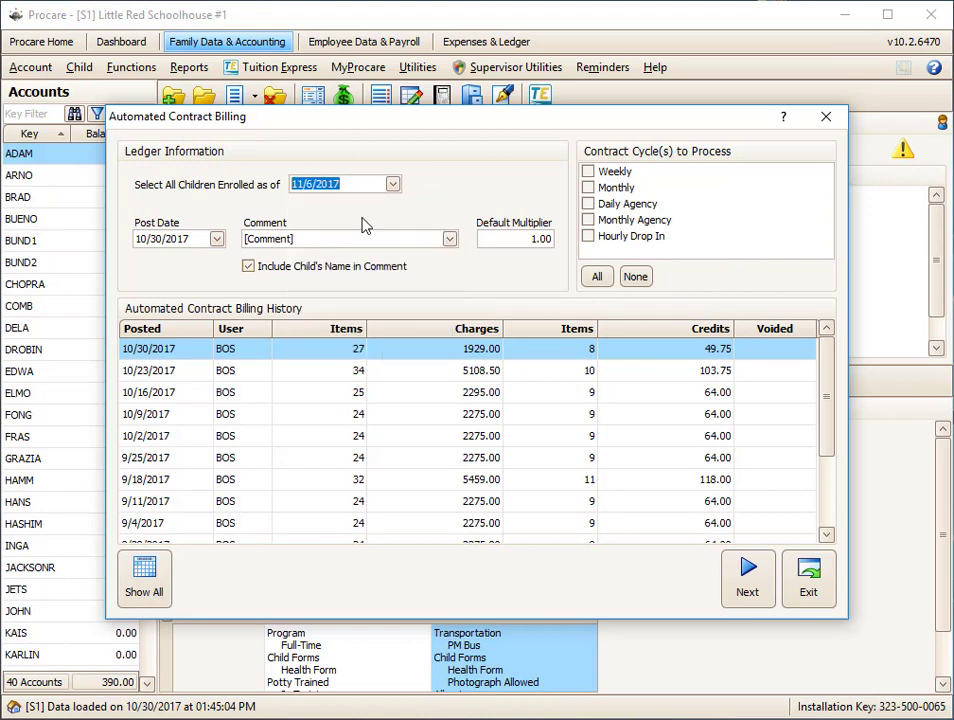
click(393, 184)
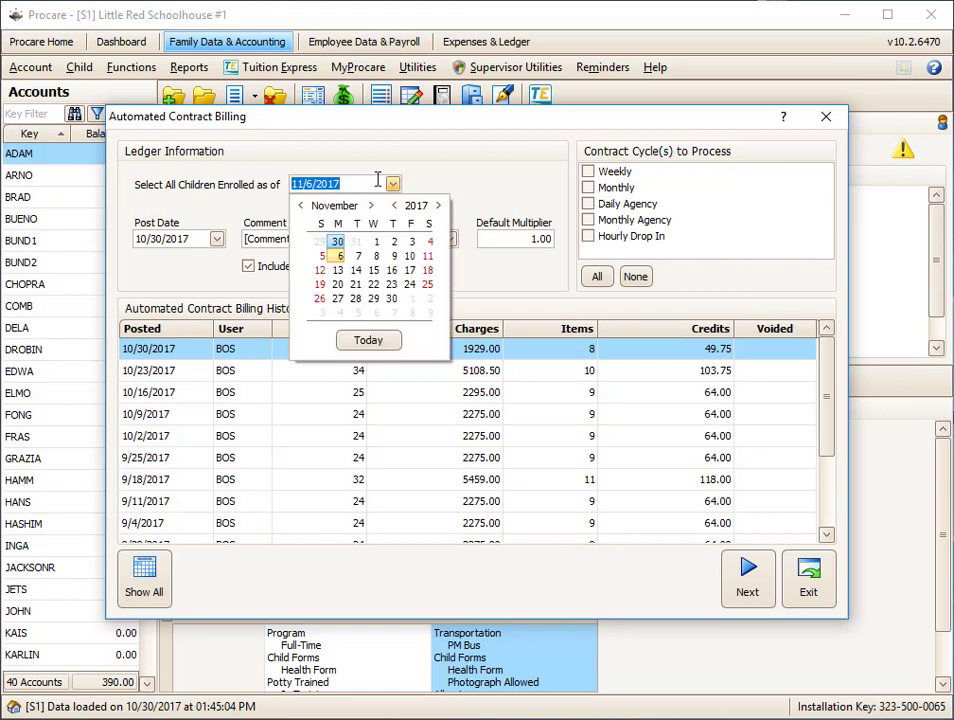
click(366, 182)
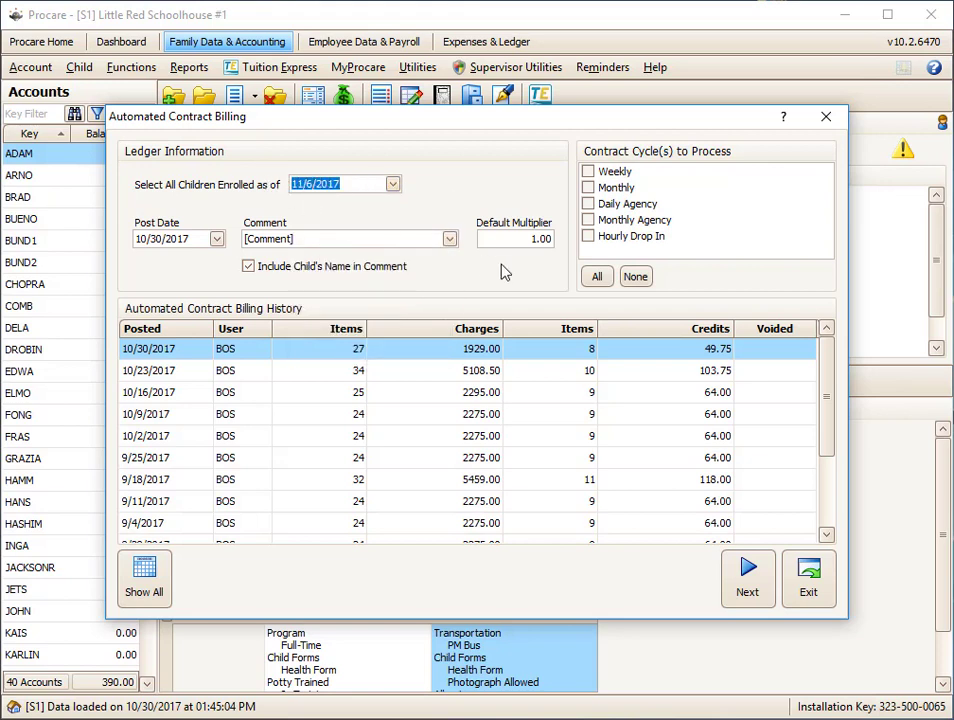
text(10/30/1)
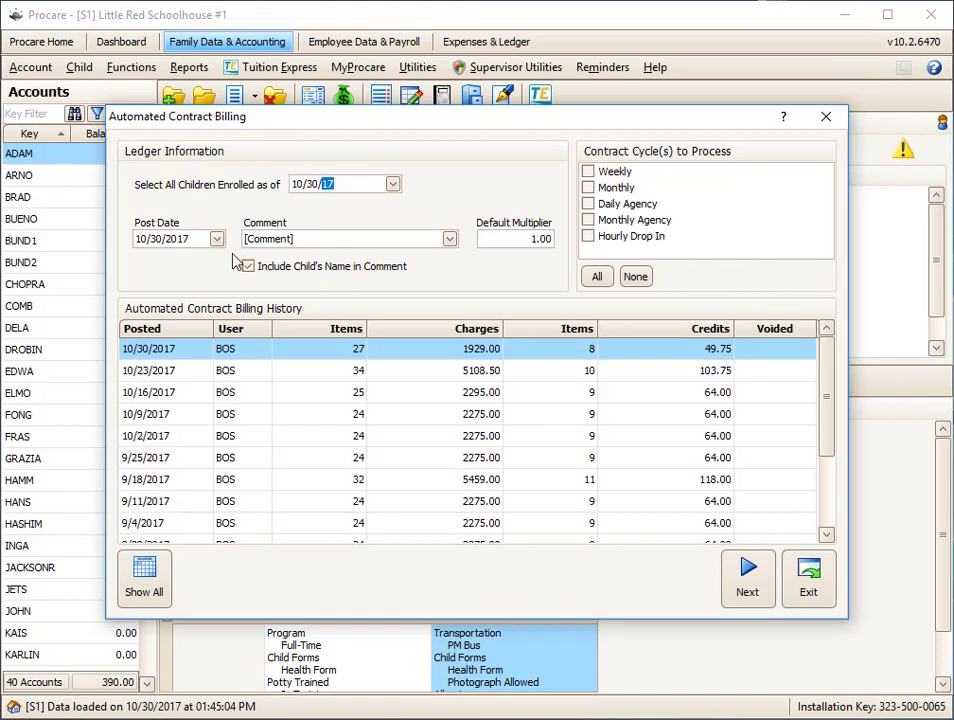
click(193, 238)
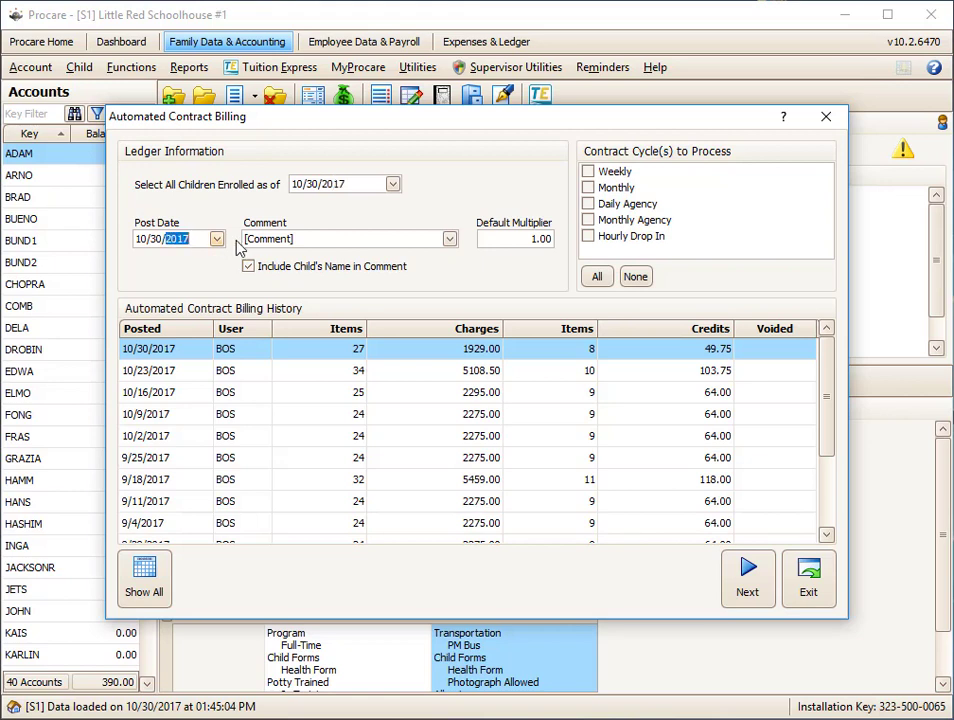
- Set the post date to 10/31/2017 and tick only the Weekly billing cycle
click(216, 238)
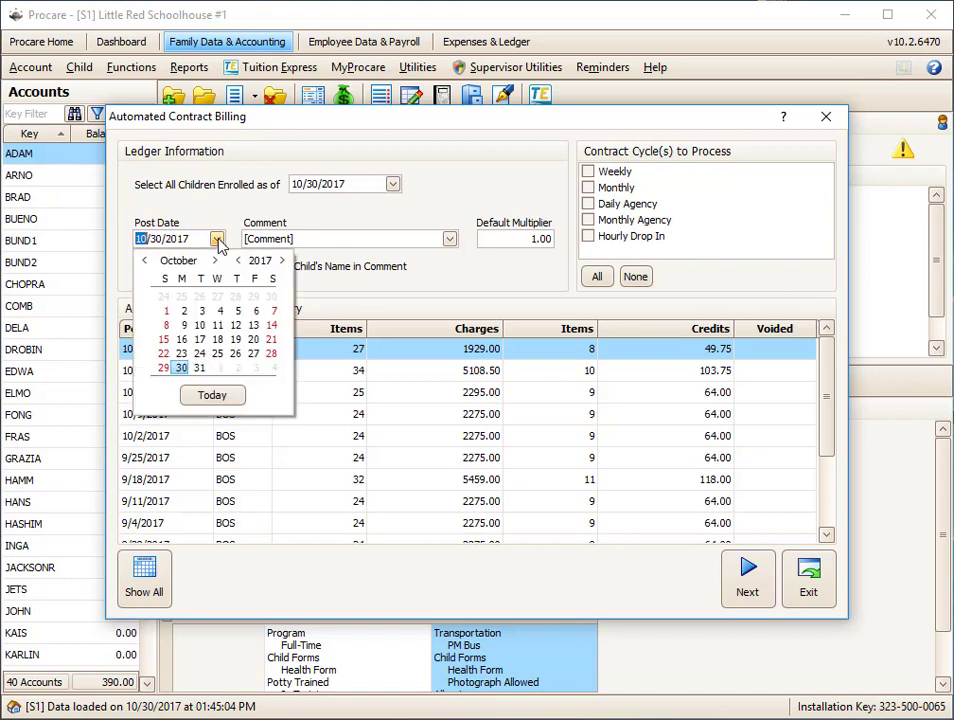
click(199, 368)
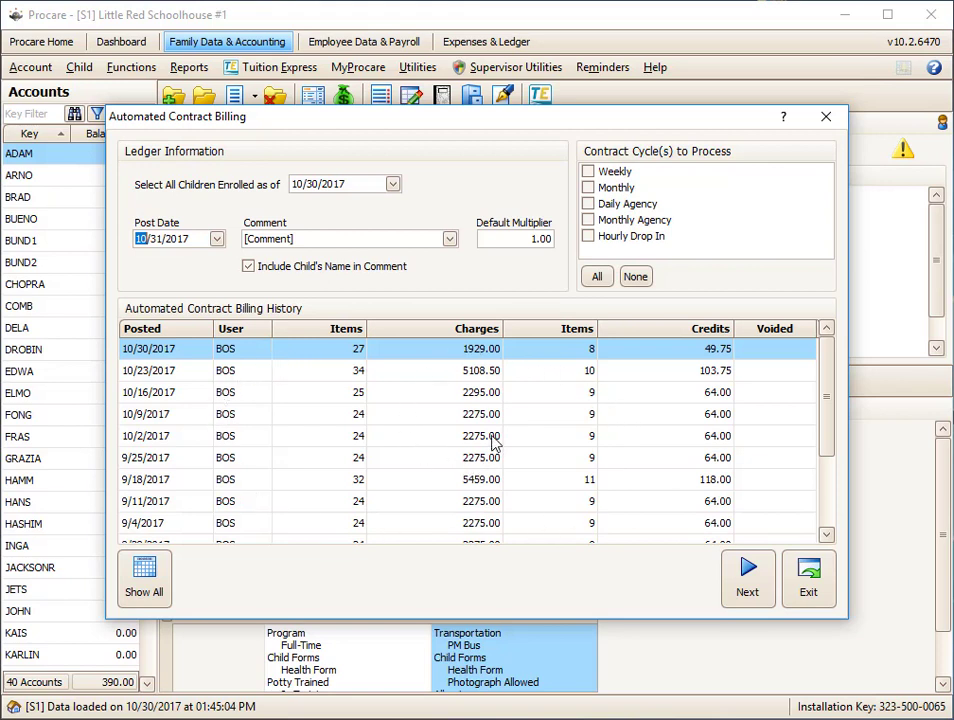
click(600, 174)
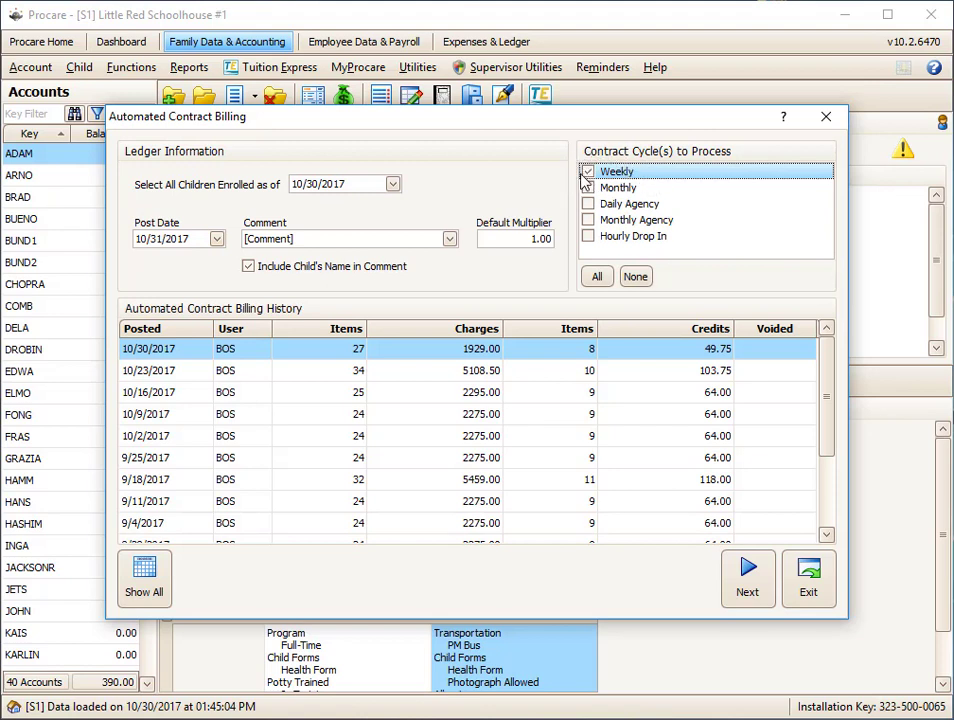
- Load the weekly charges and tick only the family's three lines: 190.00 charges, 9.00 credit
click(741, 590)
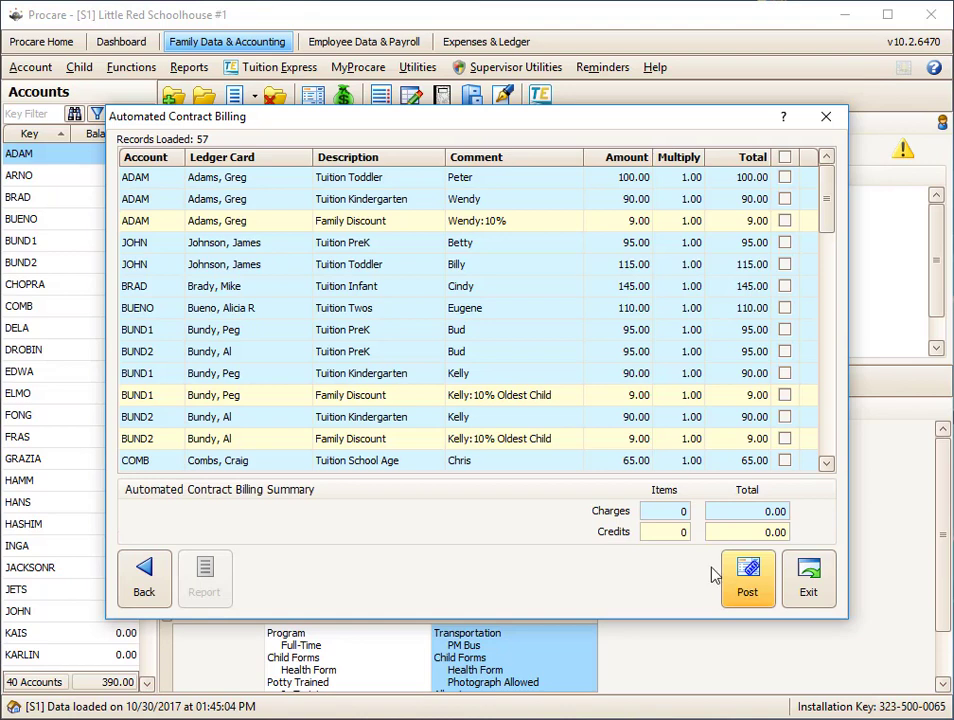
click(465, 180)
click(618, 183)
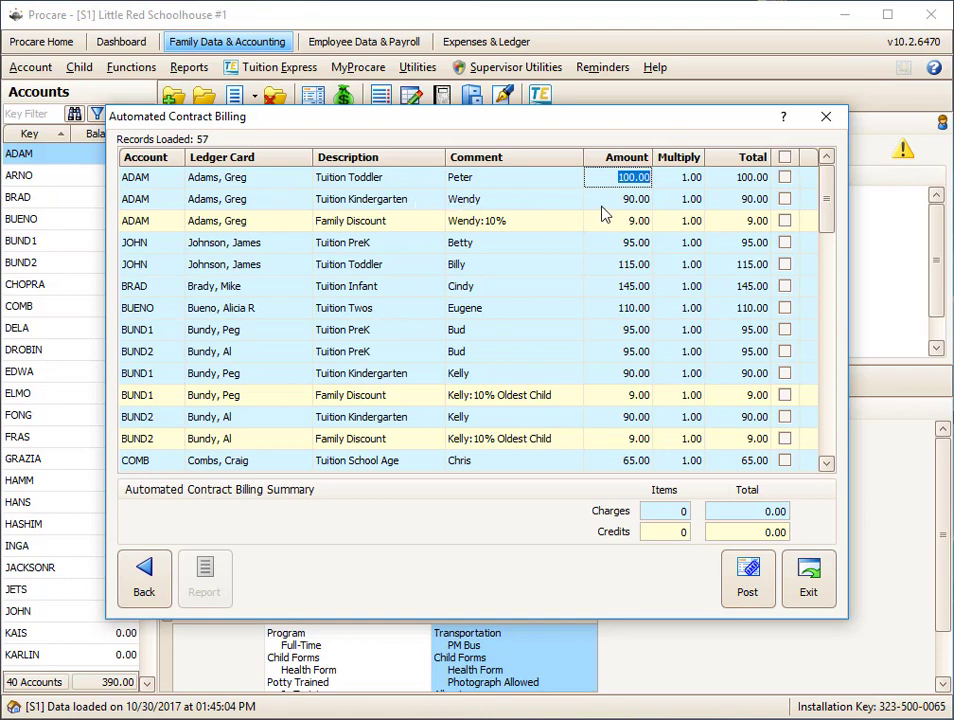
click(646, 204)
click(622, 225)
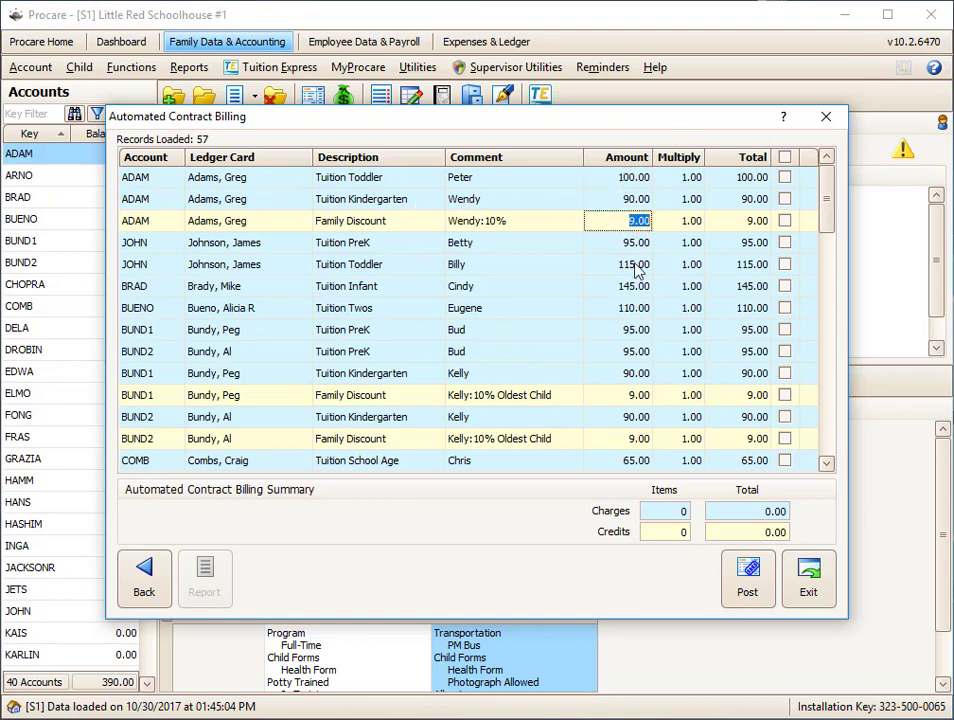
click(785, 158)
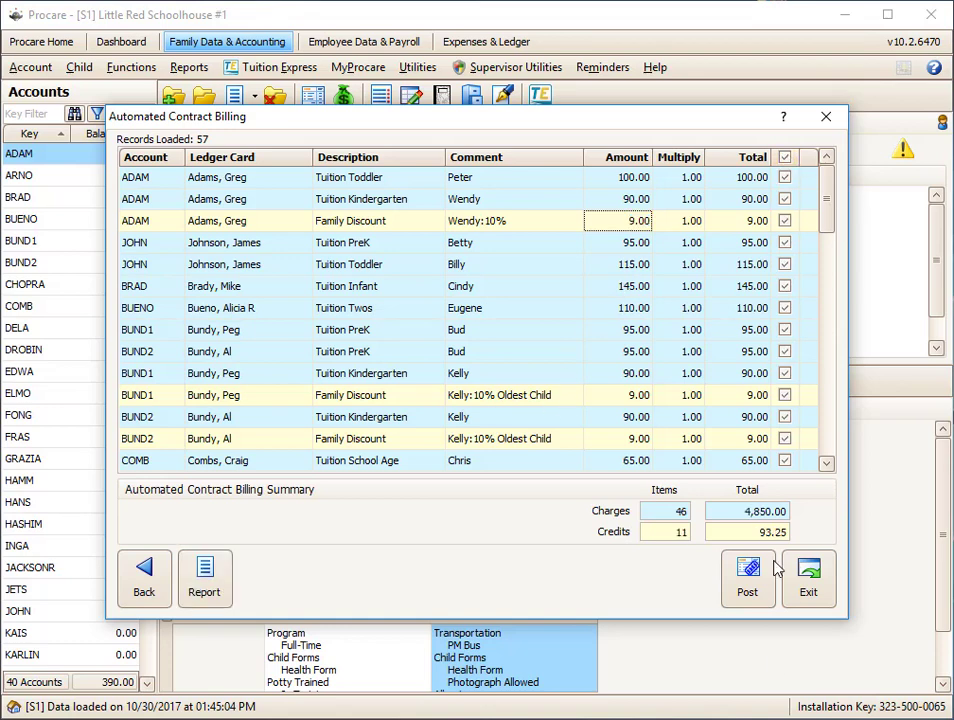
click(786, 160)
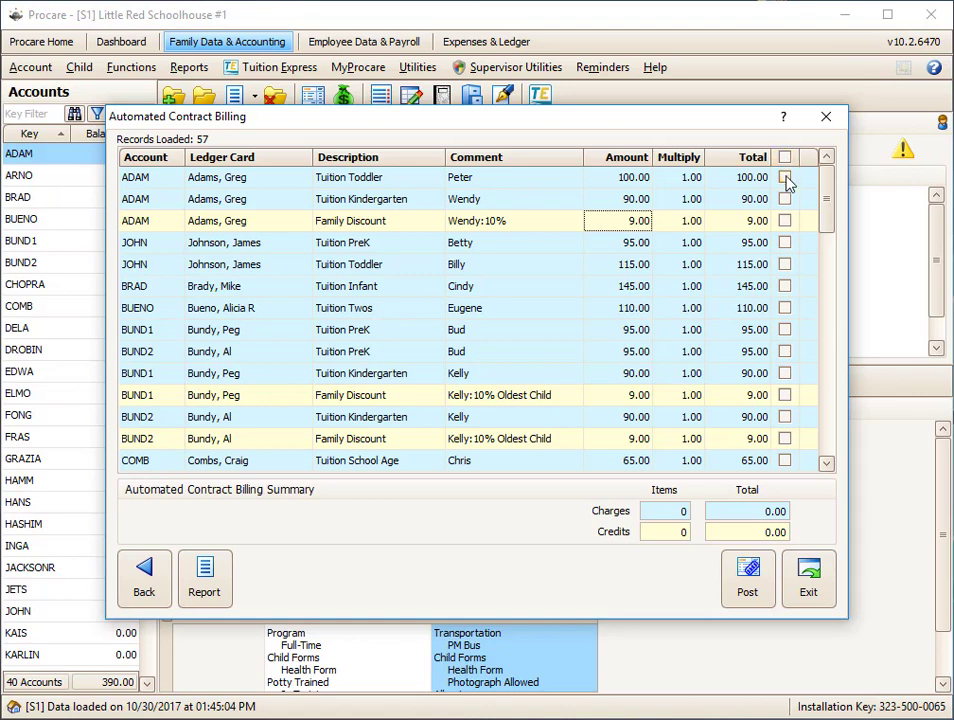
click(785, 177)
click(785, 199)
click(785, 221)
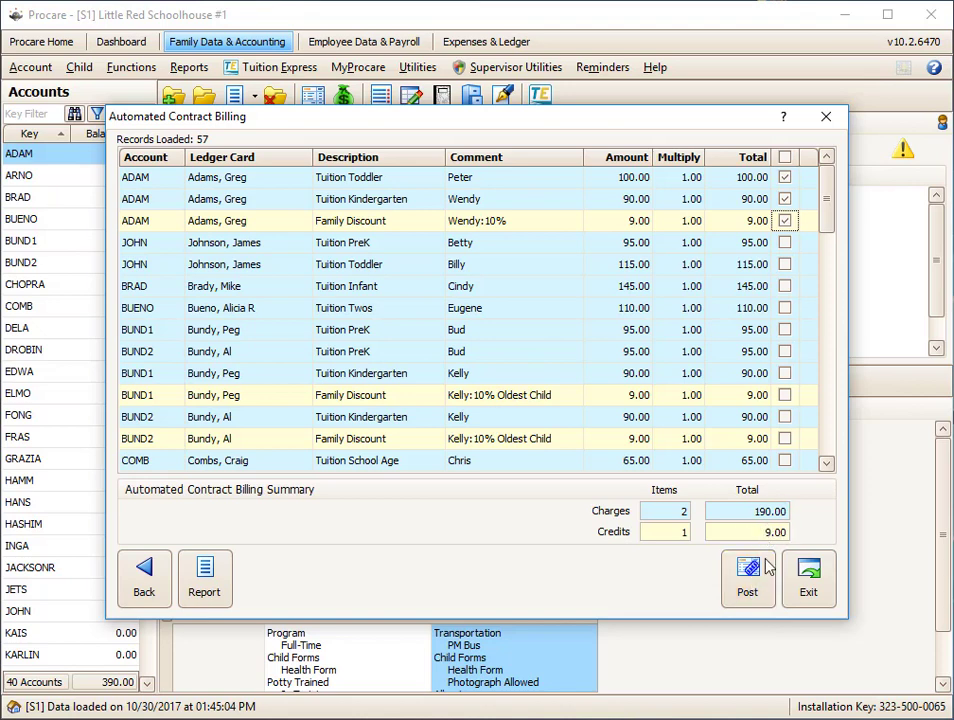
- Post the three lines, then review the family's ledger showing the new 691.00 balance
click(749, 585)
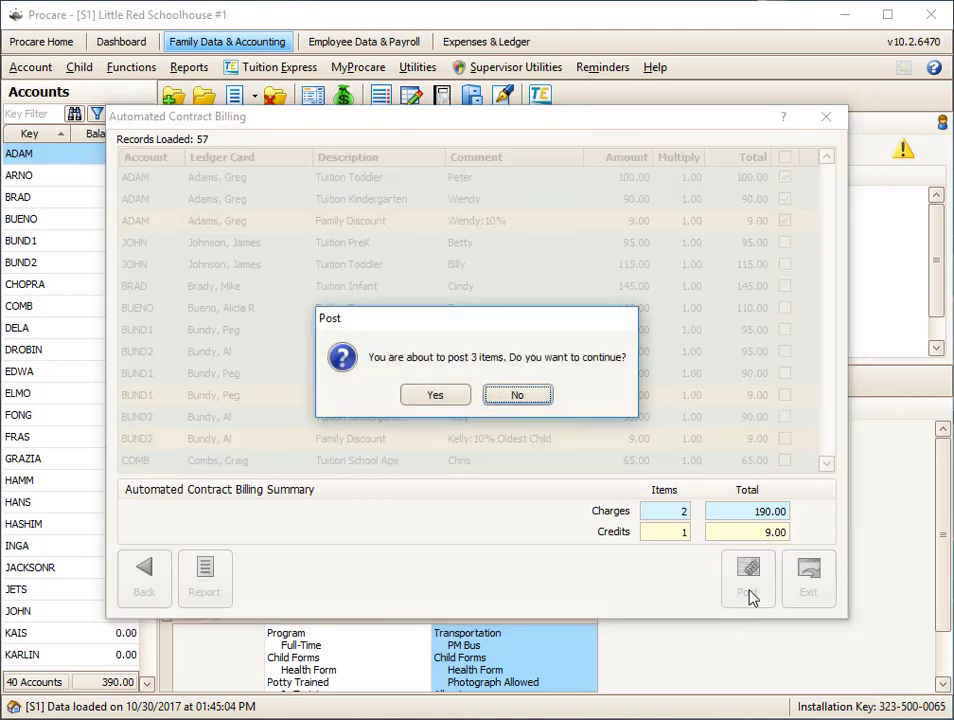
click(440, 396)
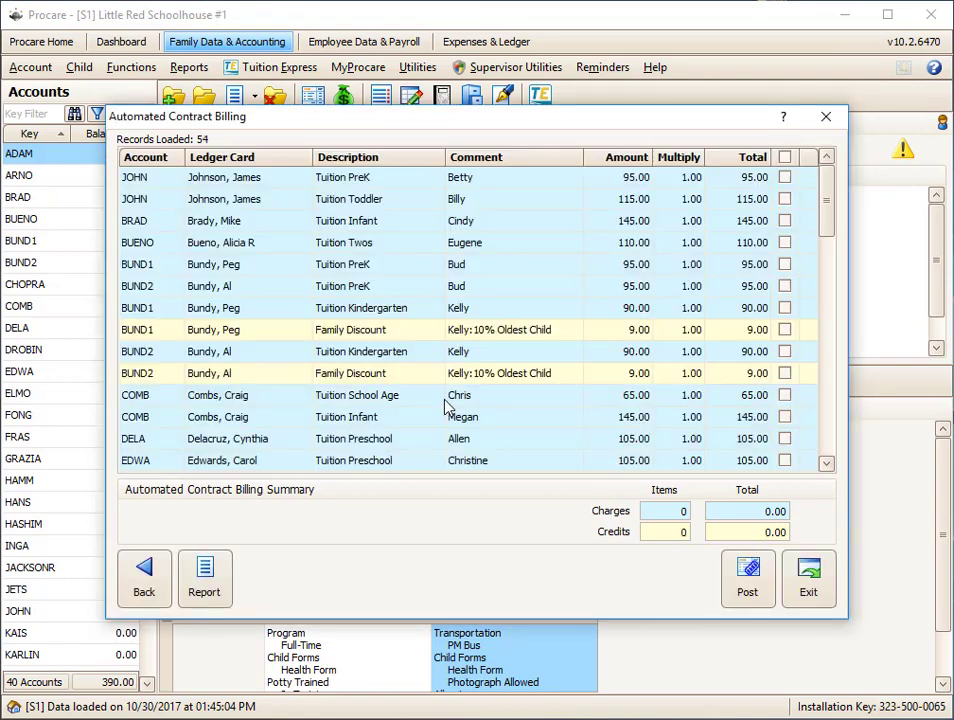
click(808, 578)
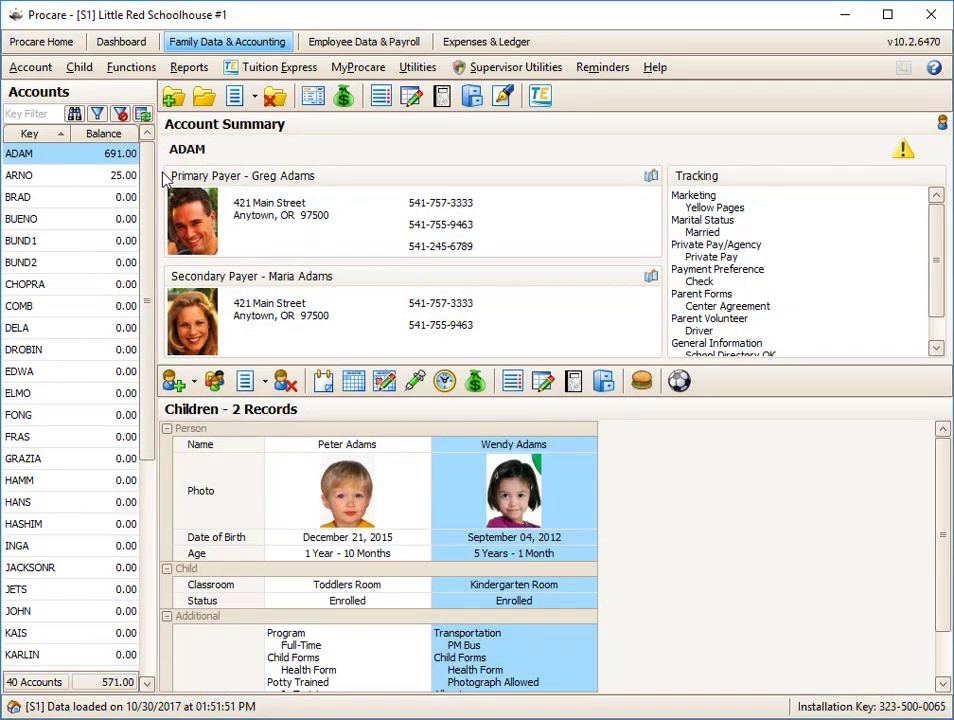
double_click(122, 156)
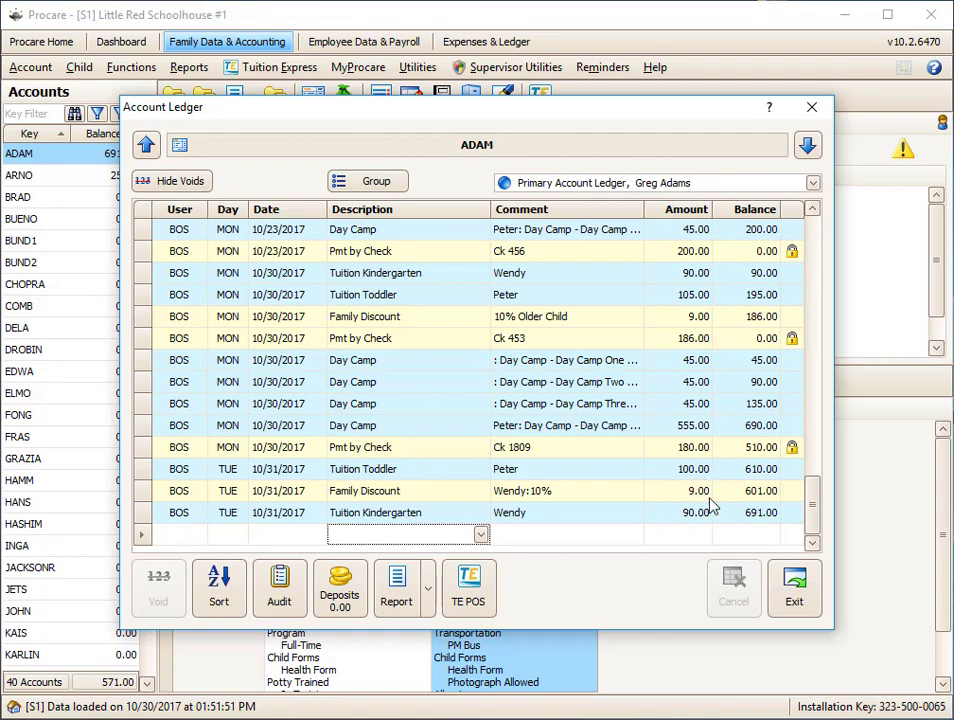
click(796, 596)
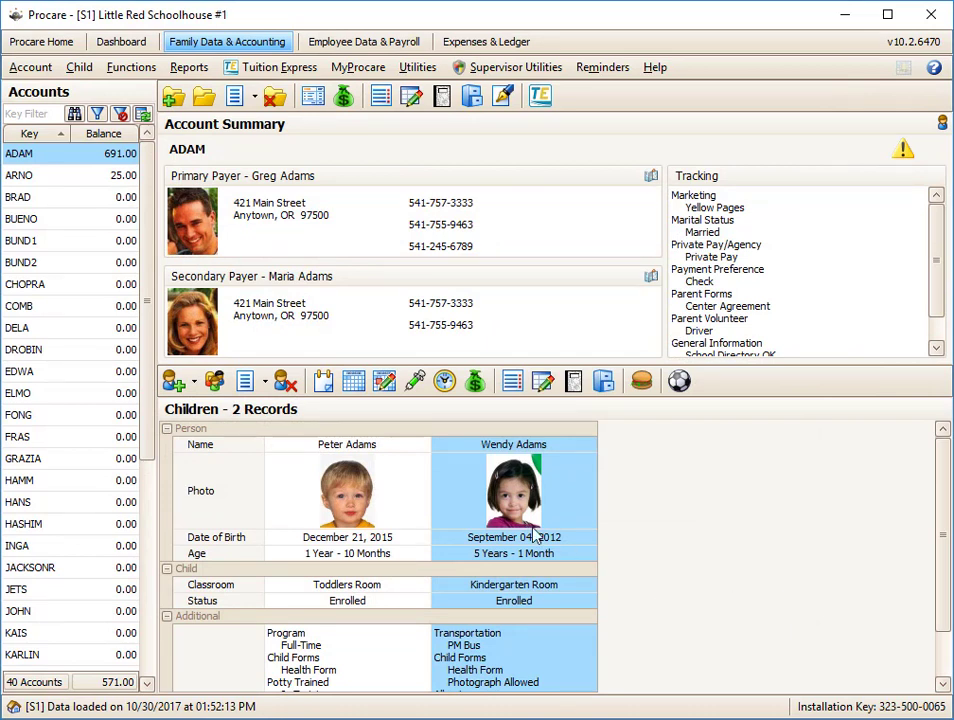
- Browse both linked family accounts and review the PreK child's two weekly 95.00 Tuition PreK contracts
click(40, 243)
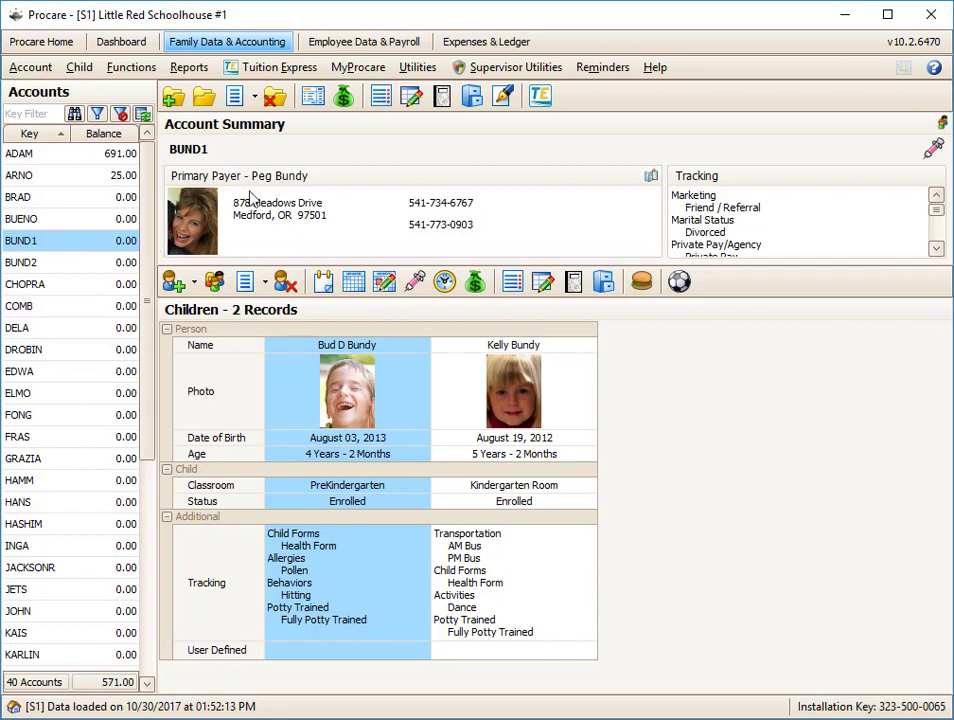
click(45, 263)
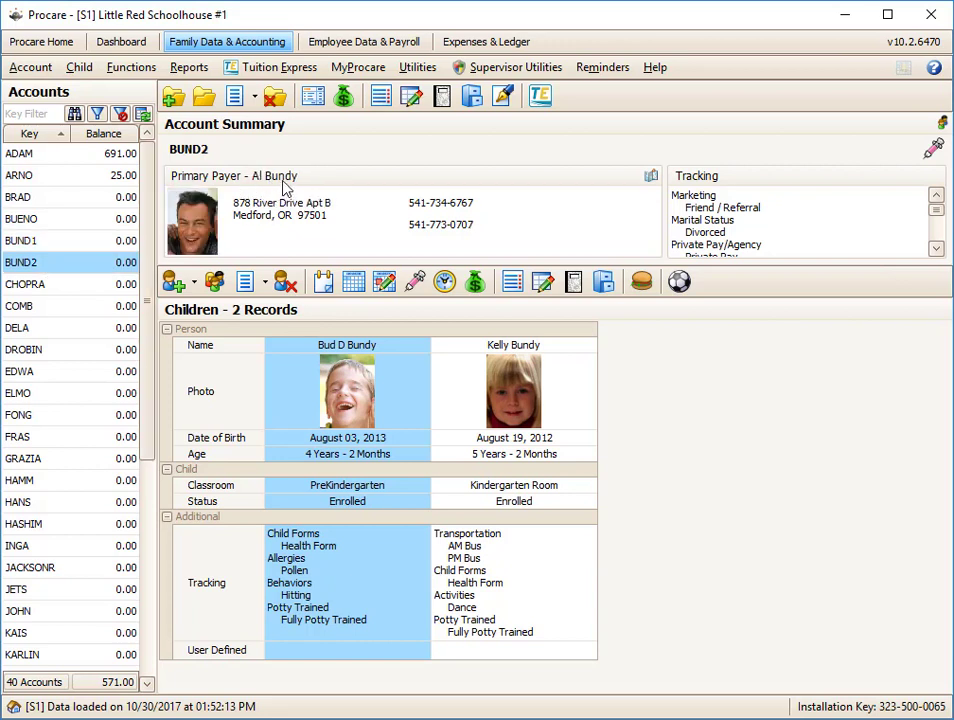
key(Up)
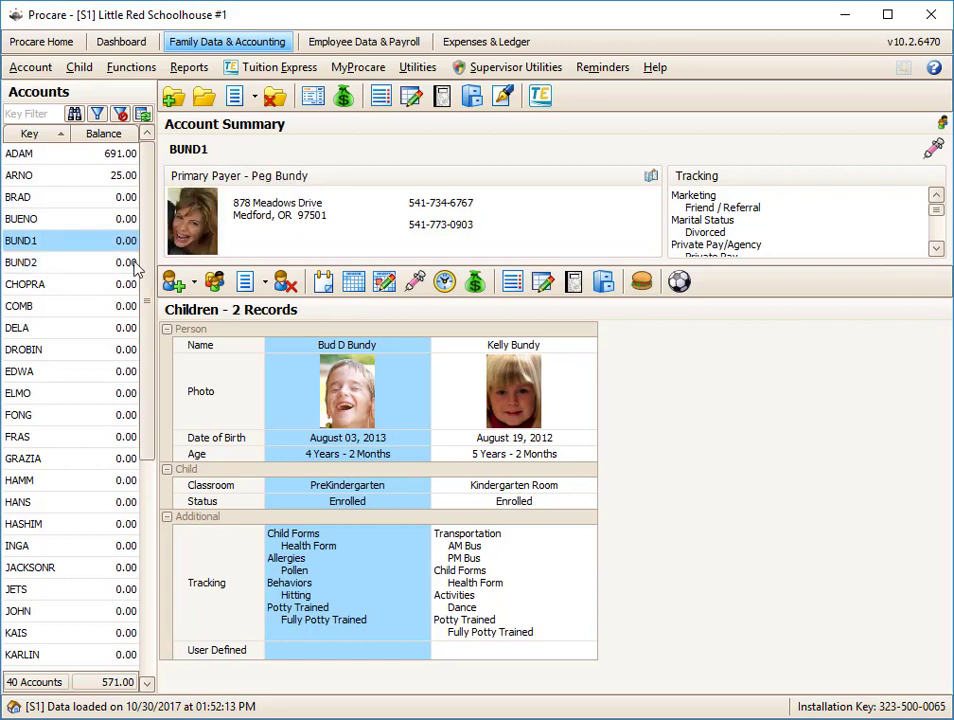
click(477, 285)
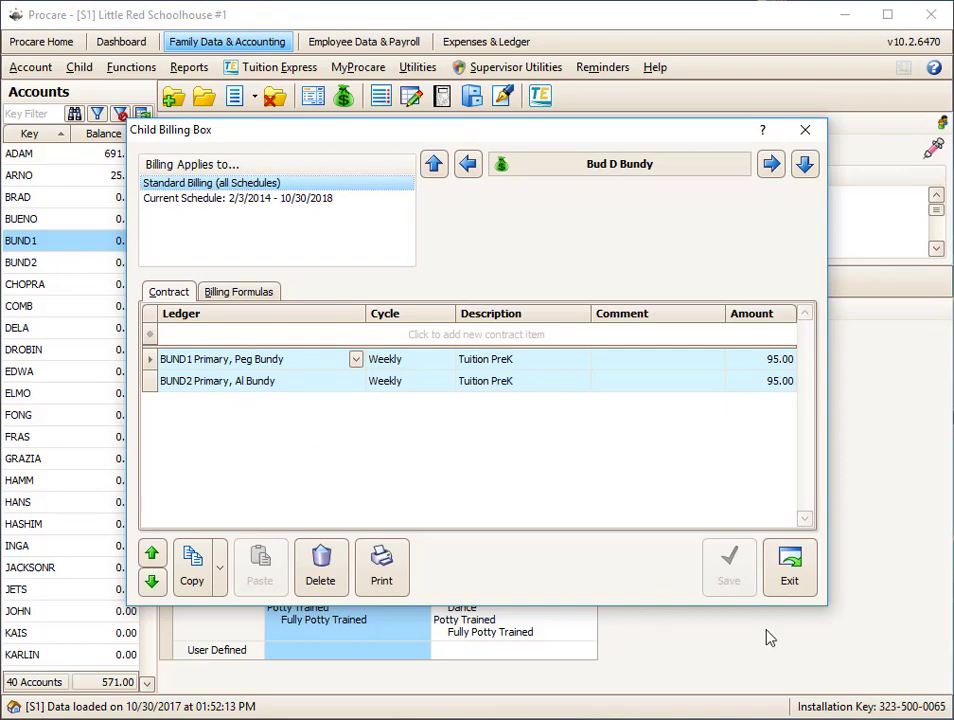
click(773, 566)
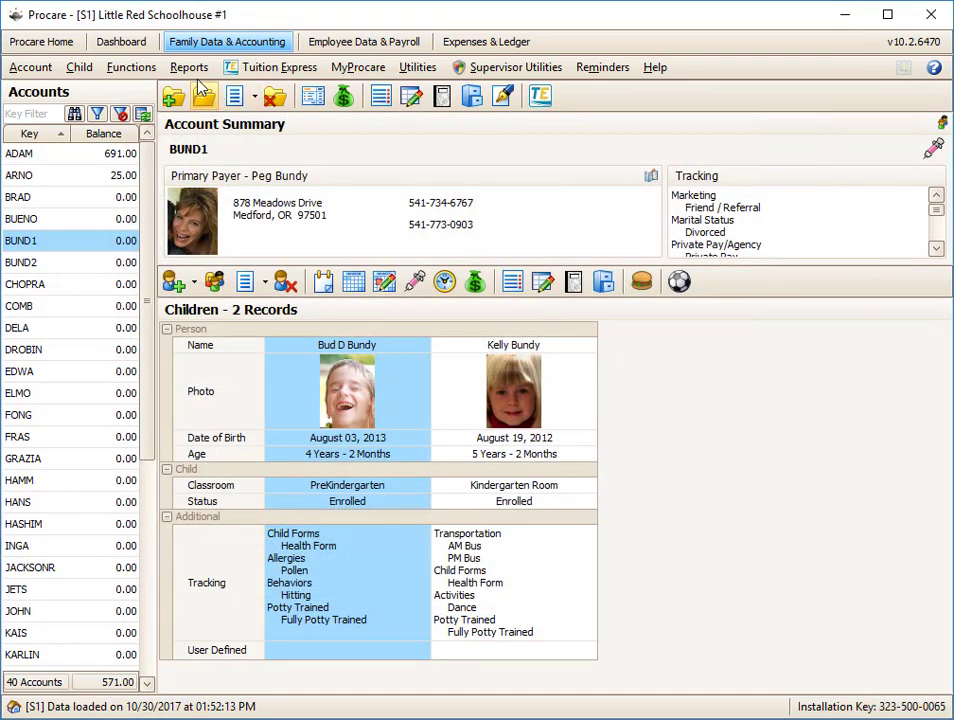
- Open Automated Contract Billing with the post date set to 10/31/2017
click(131, 70)
mouse_move(152, 119)
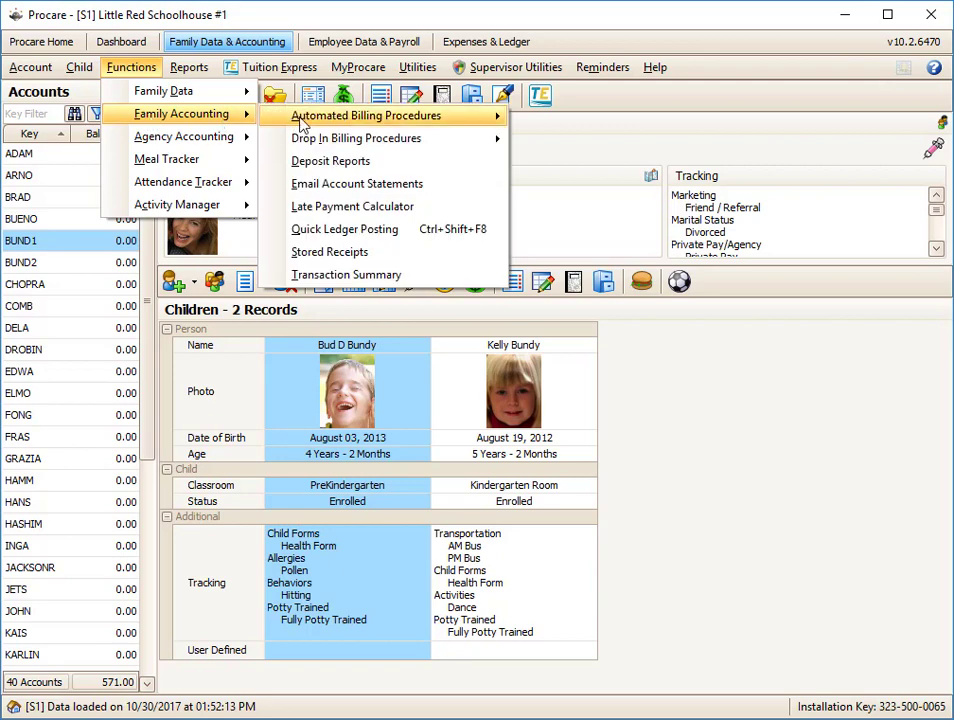
mouse_move(400, 118)
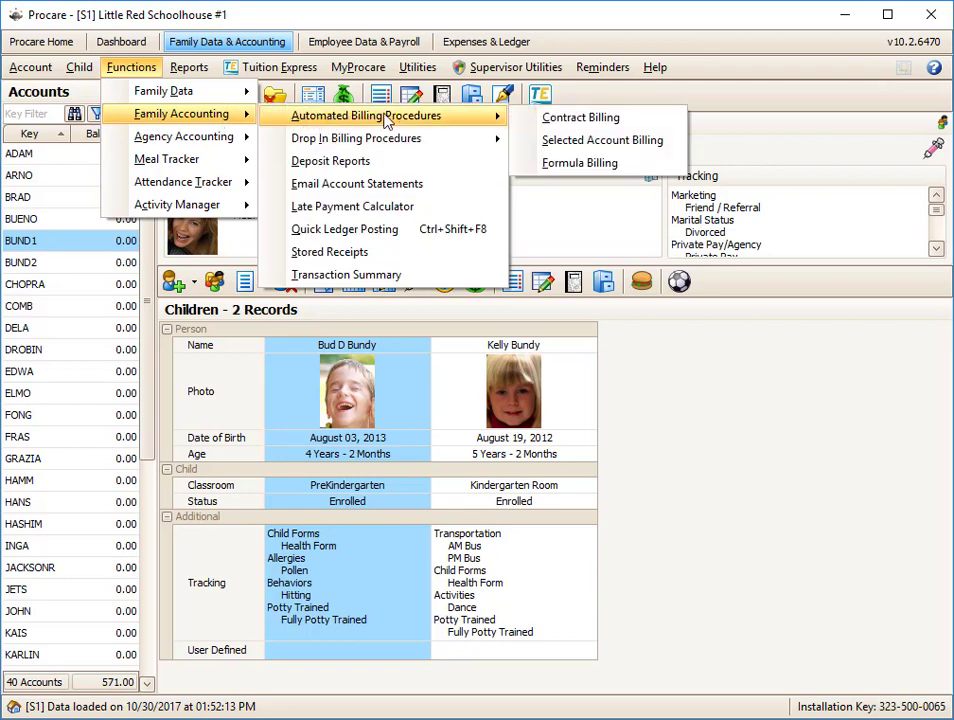
click(568, 119)
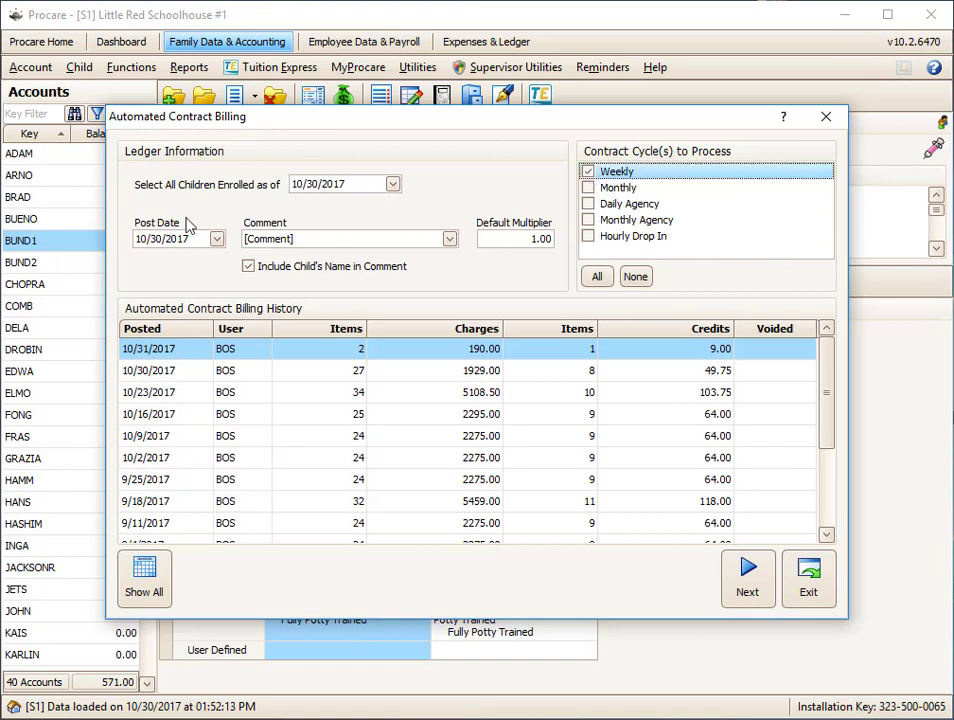
click(216, 239)
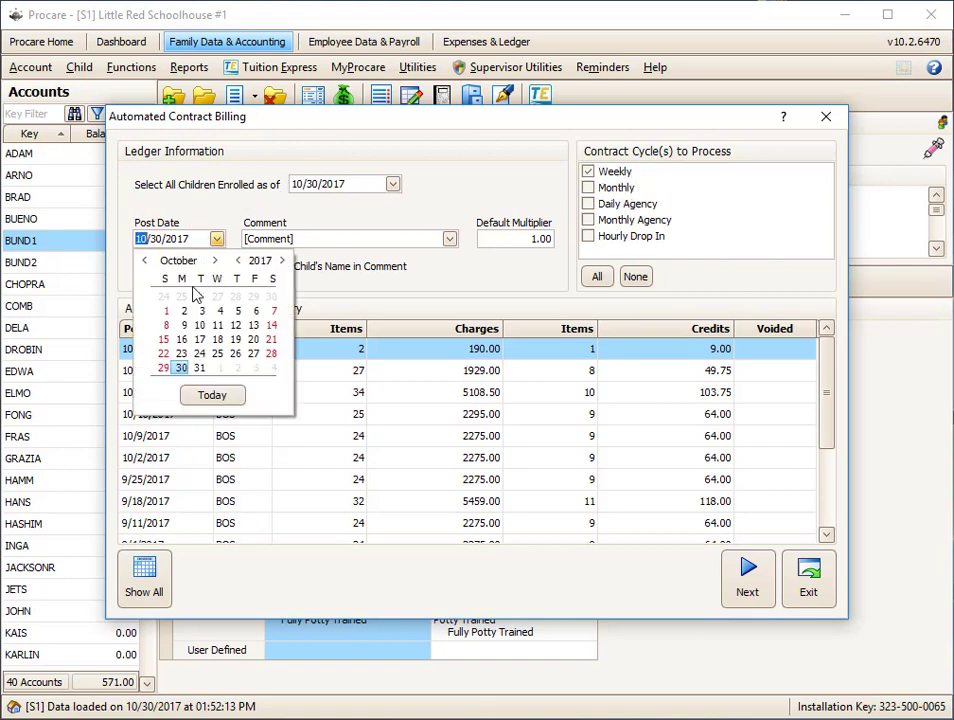
click(199, 368)
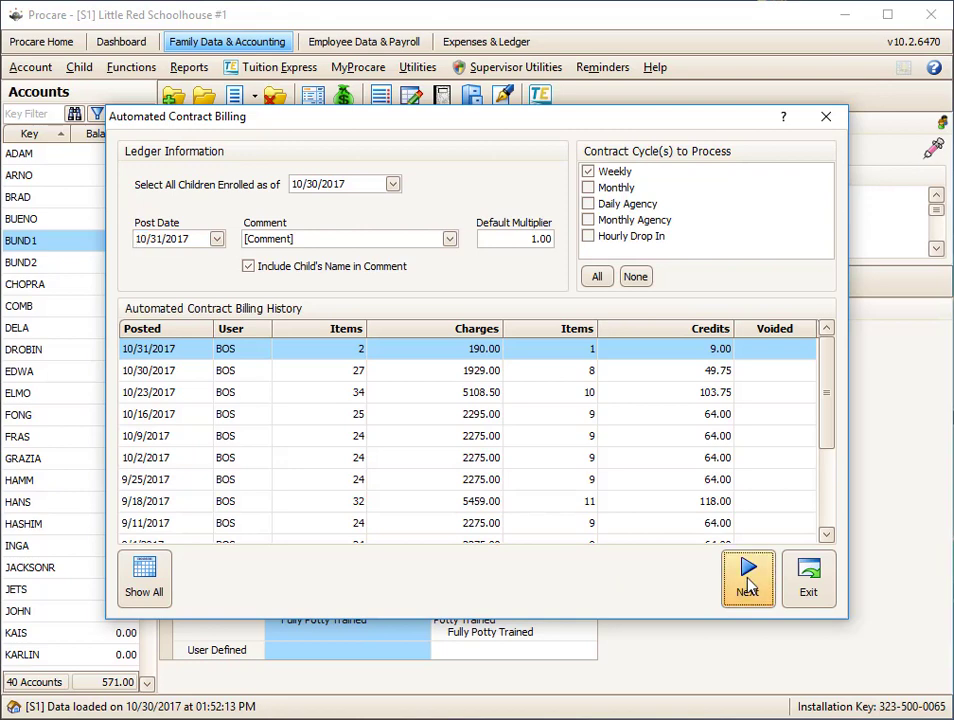
- Load the contract records, tick both 95.00 Tuition PreK charges, and post them
click(748, 580)
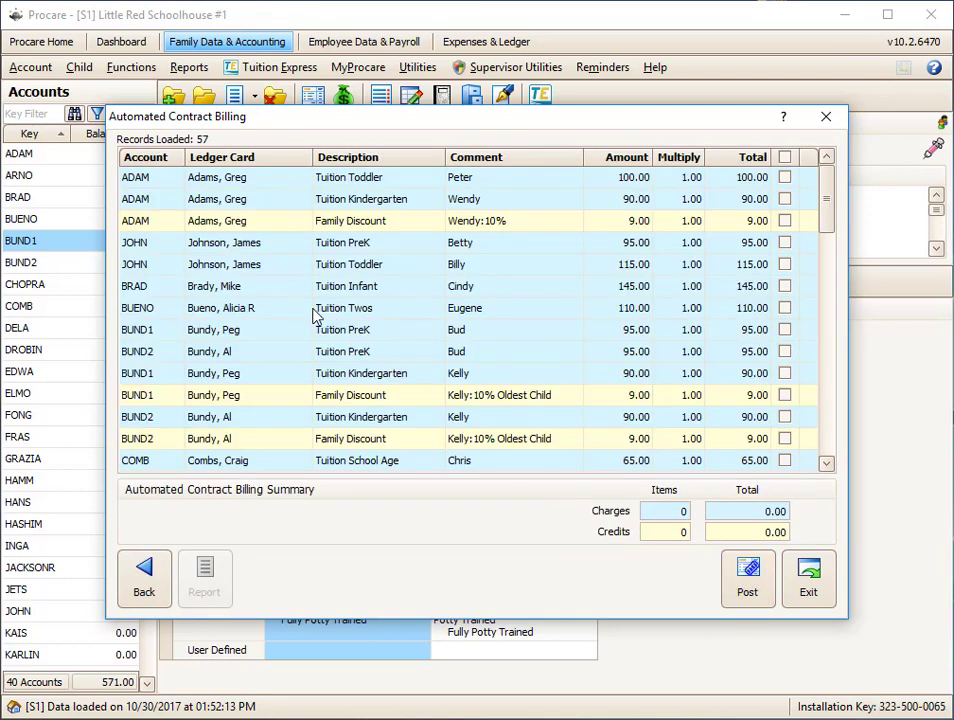
click(468, 331)
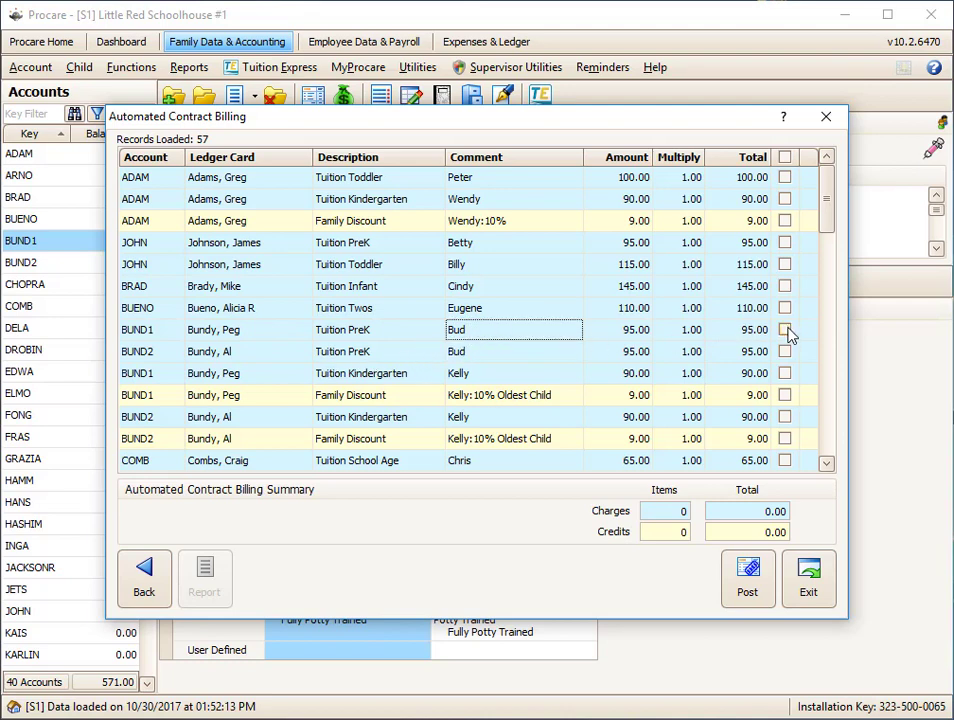
click(785, 330)
click(785, 351)
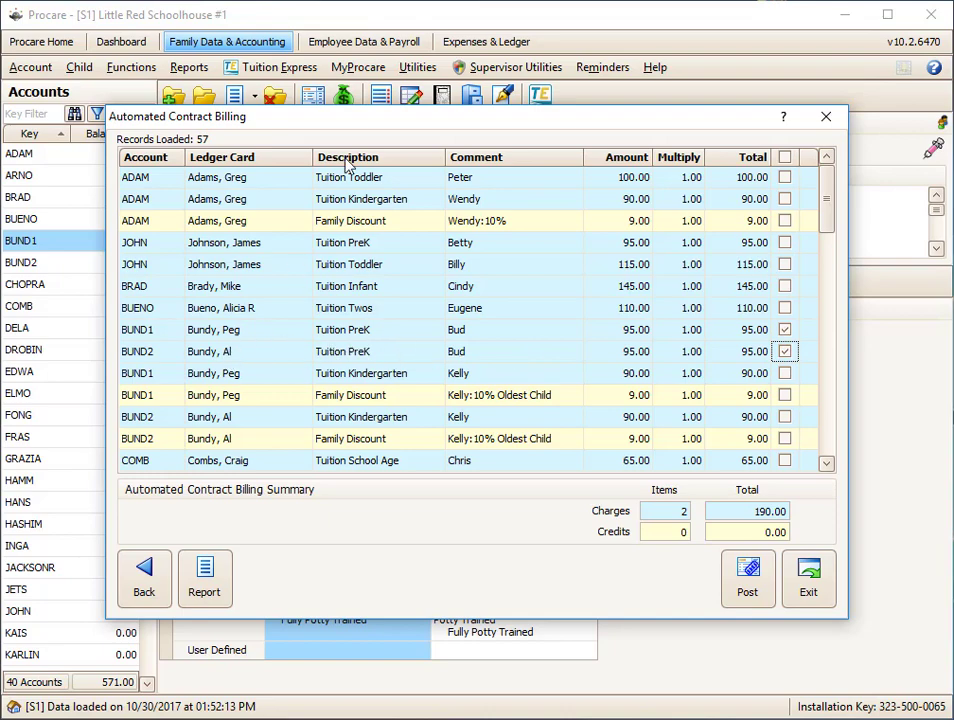
drag(363, 125, 437, 120)
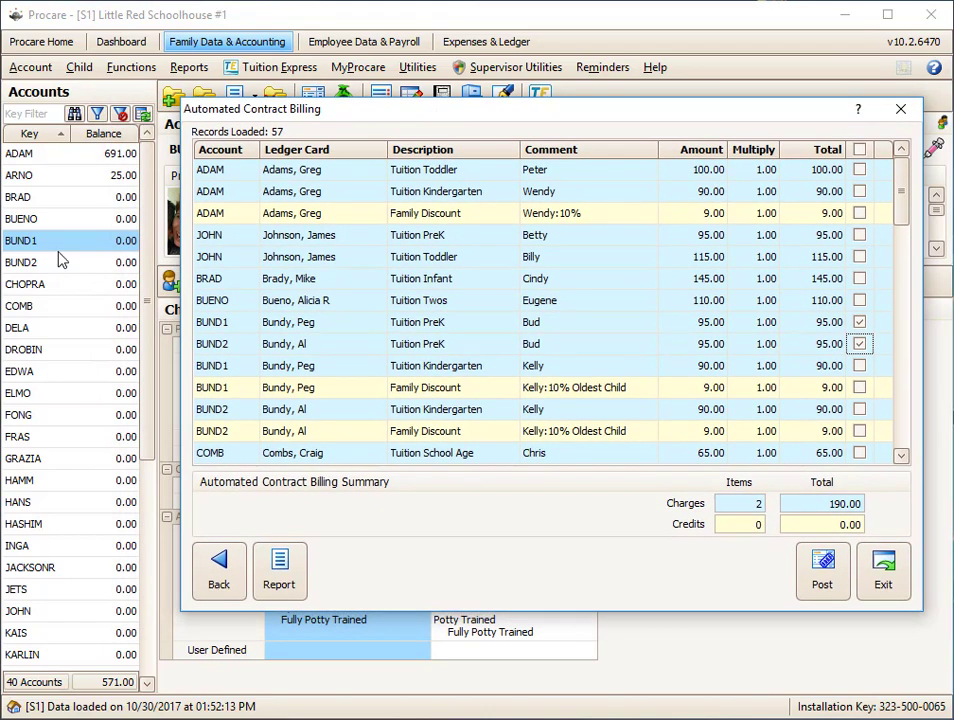
click(824, 585)
- Confirm the posting, then check both linked accounts' ledgers now show 95.00 balances
click(517, 391)
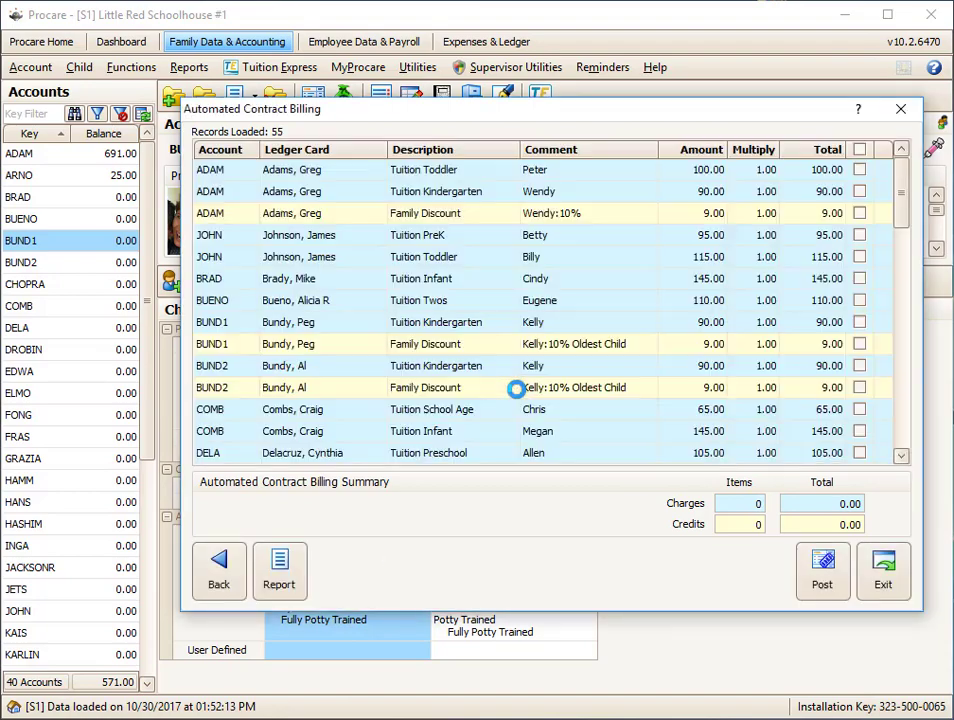
click(893, 584)
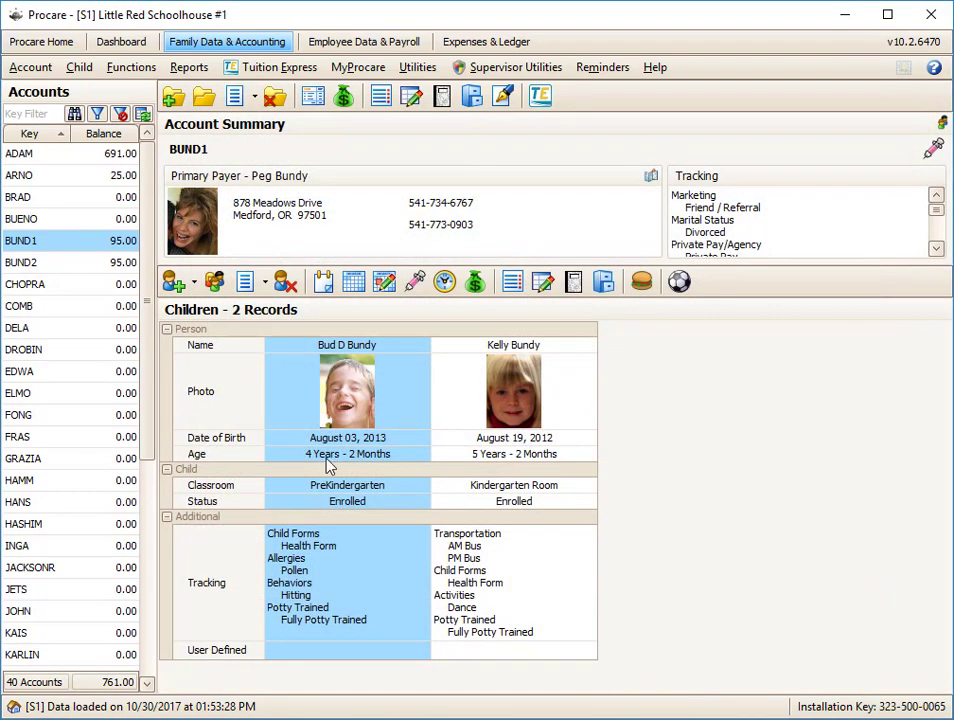
double_click(75, 241)
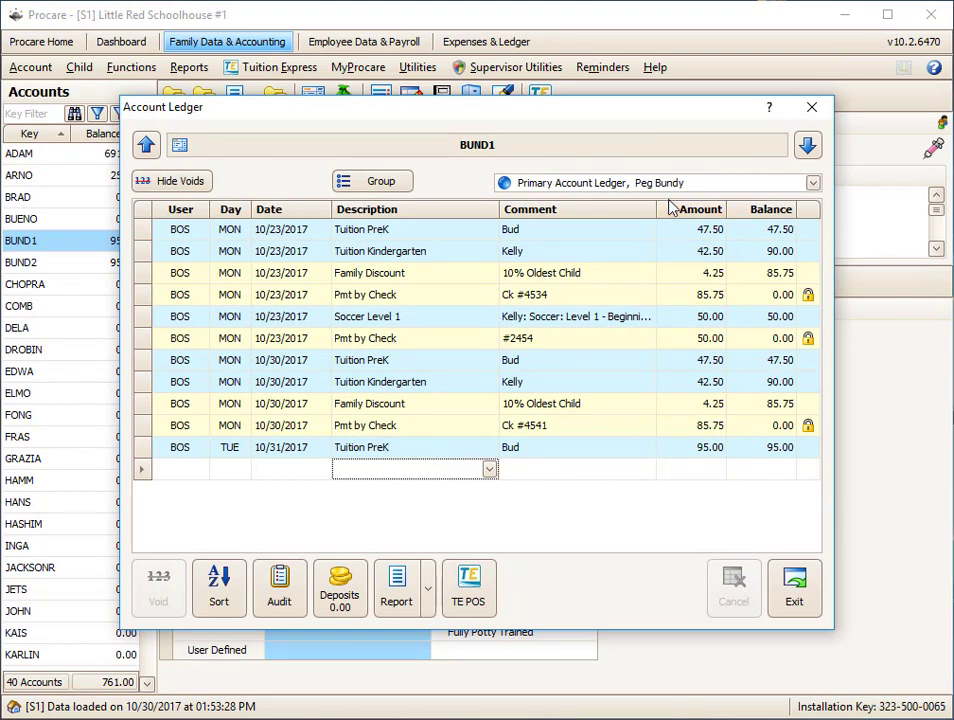
click(808, 148)
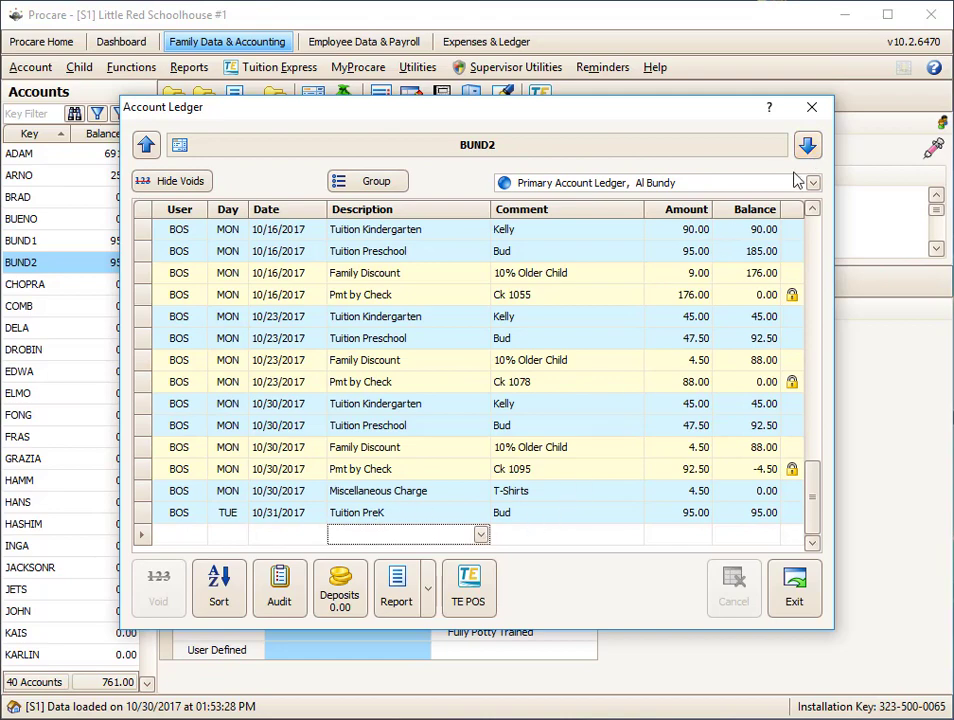
click(795, 592)
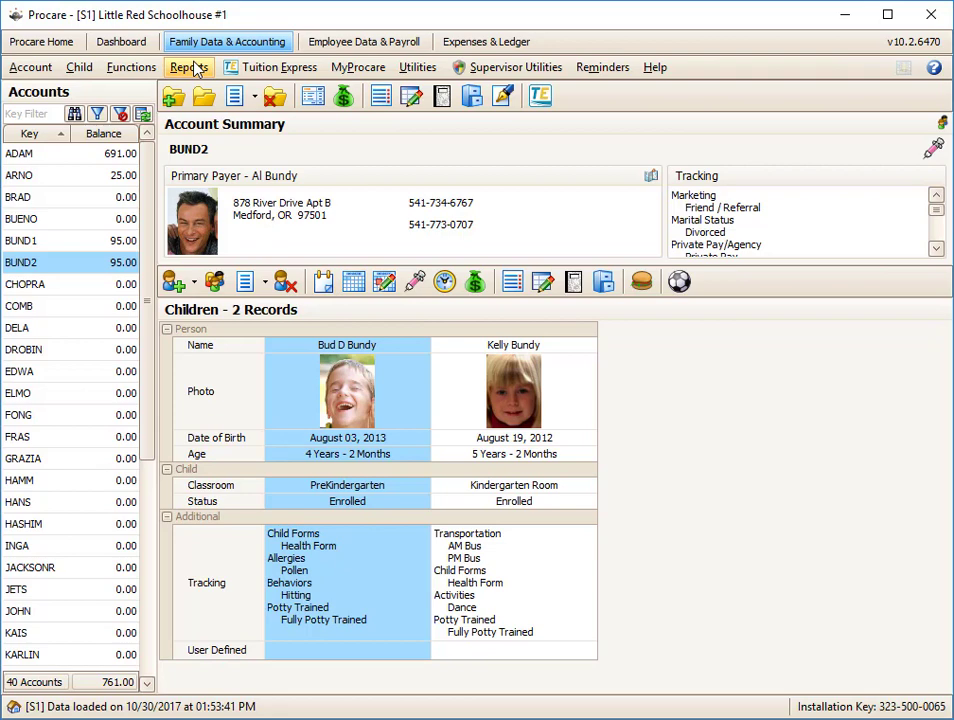
- Reopen Automated Contract Billing and open the first 10/31/2017 batch's details
click(138, 70)
mouse_move(160, 118)
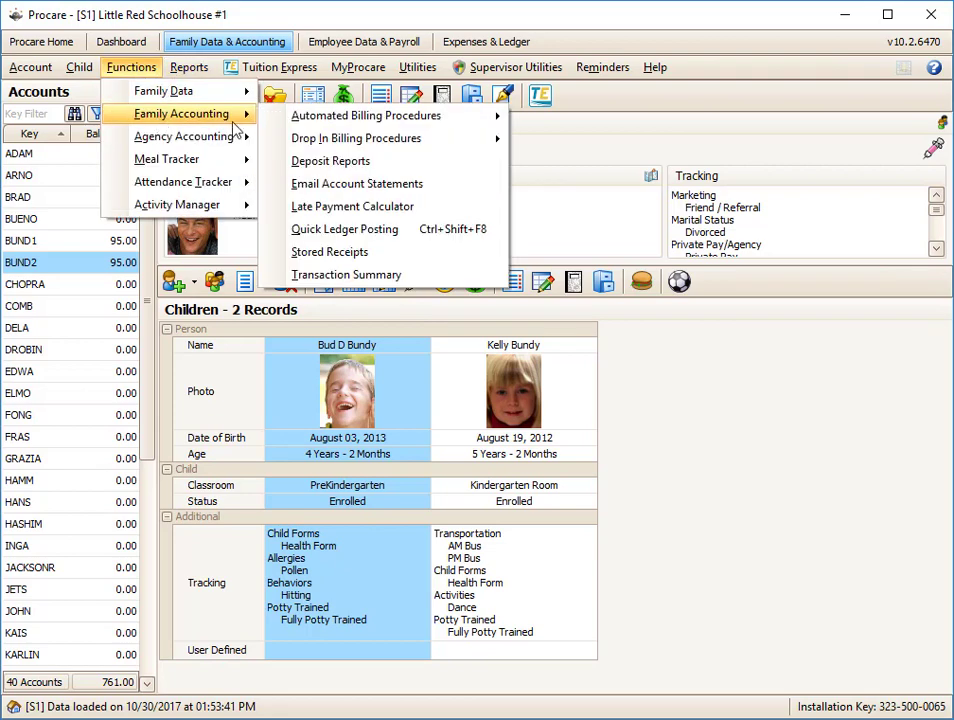
mouse_move(420, 116)
click(585, 118)
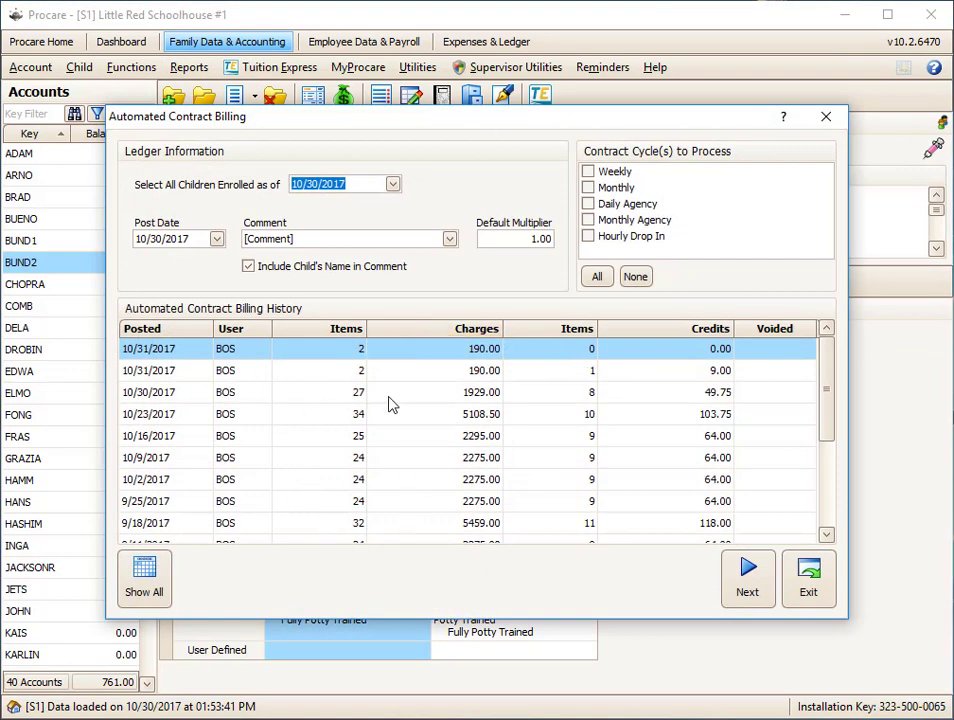
click(430, 370)
click(413, 352)
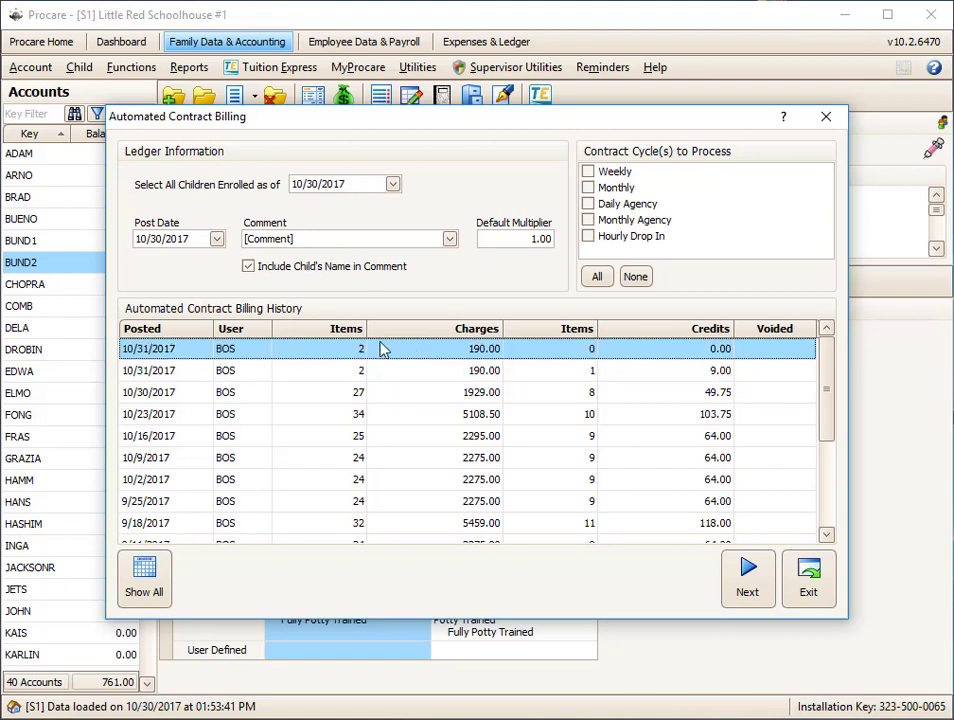
double_click(295, 358)
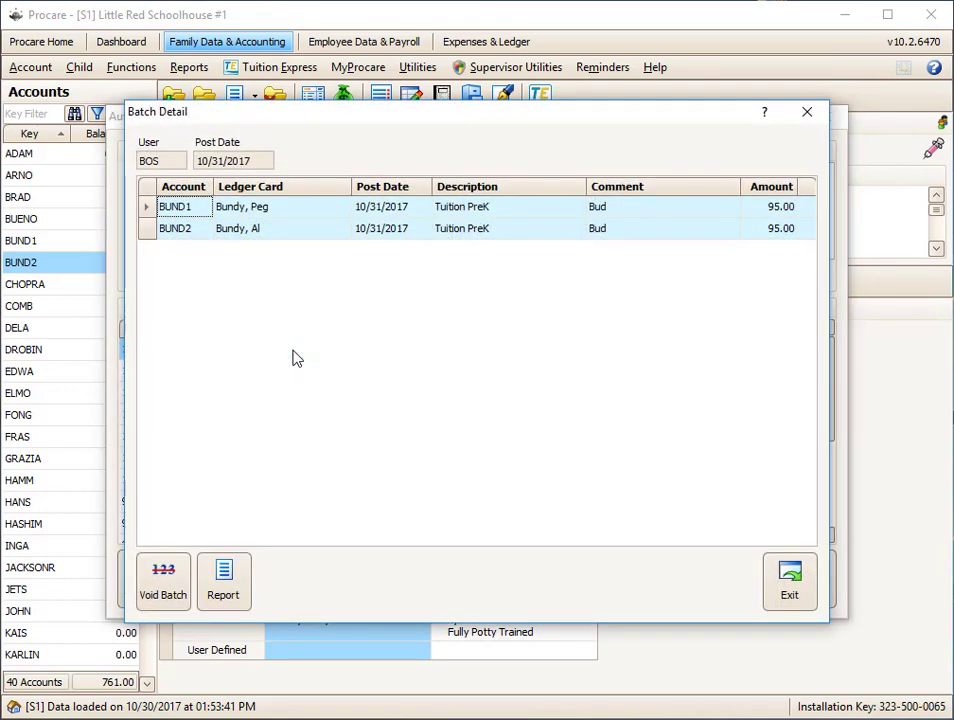
- Void the entire 10/31/2017 Tuition PreK batch with the comment 'test posting'
click(166, 594)
click(461, 366)
text(test posting)
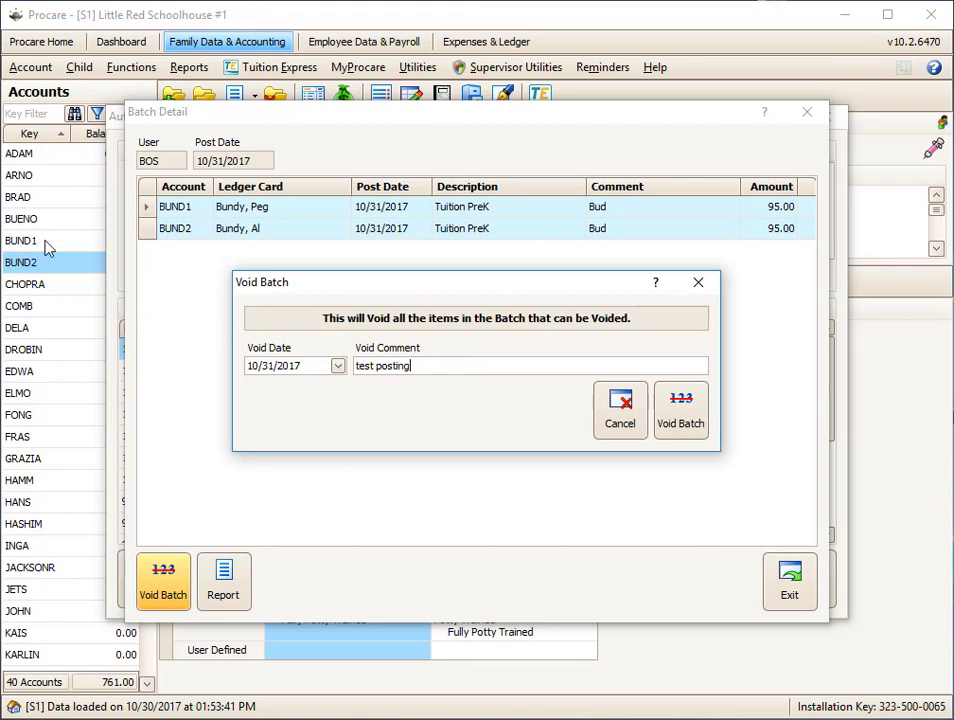
click(684, 420)
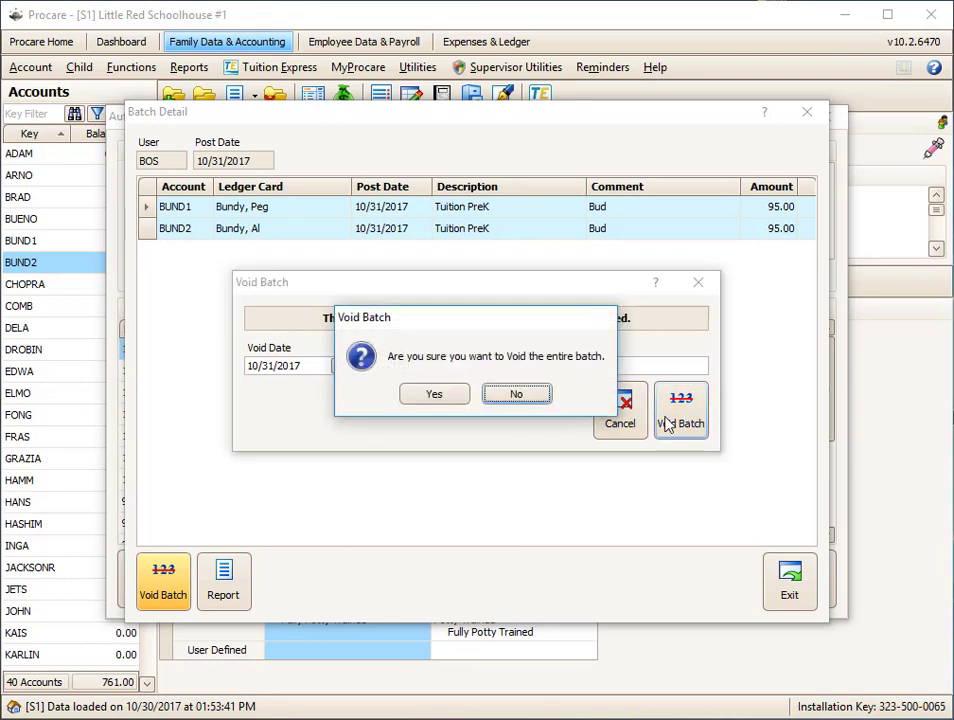
click(456, 399)
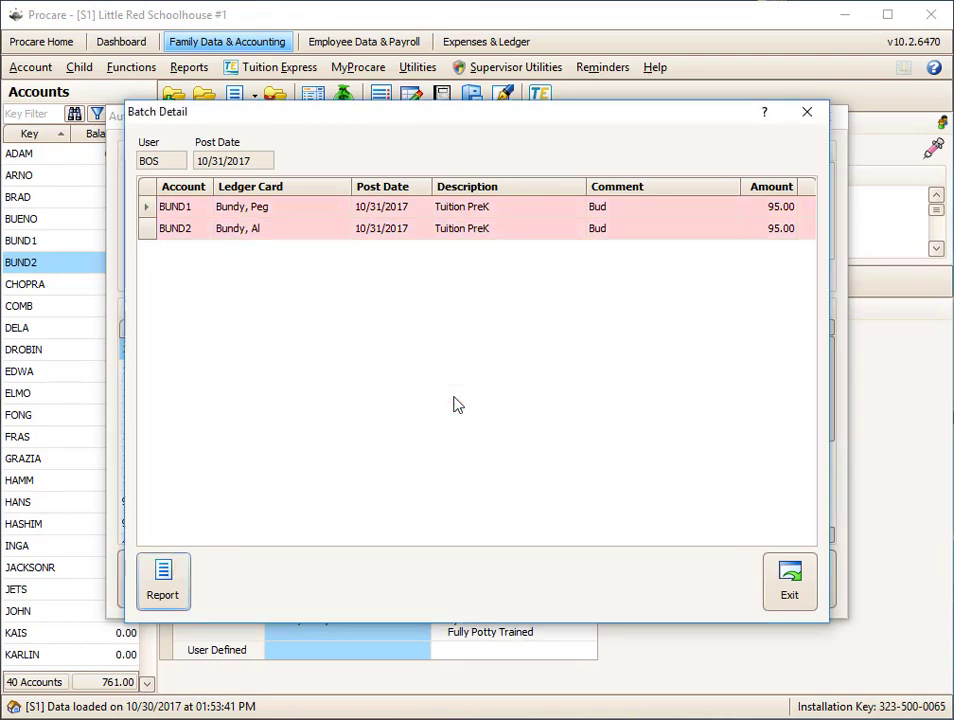
- Close the billing windows and check that the BUND2 ledger is back to 0.00
click(790, 590)
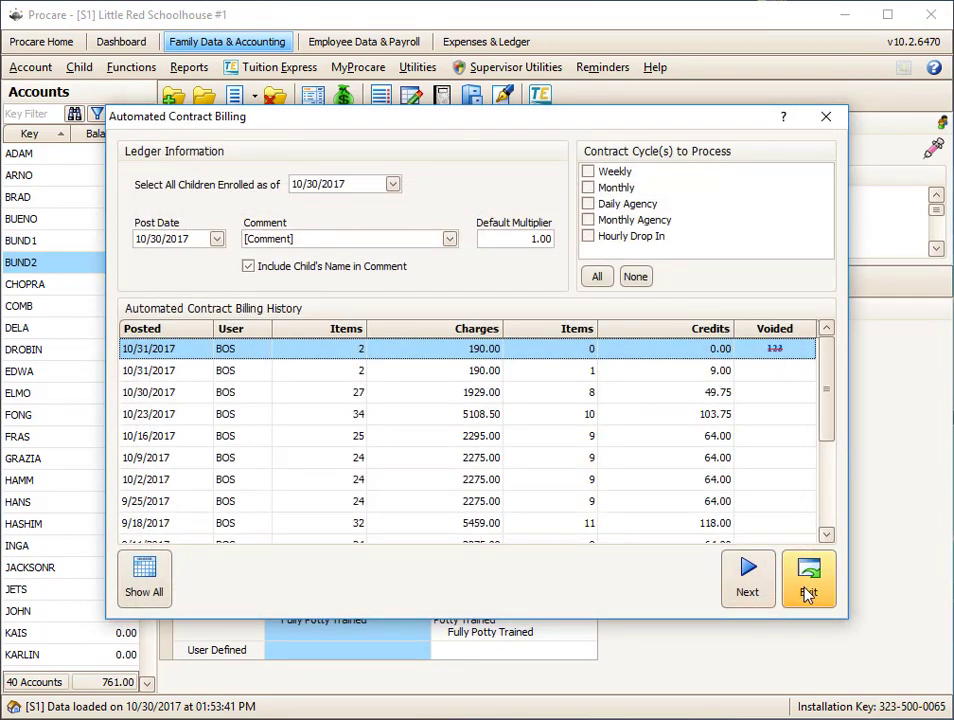
click(808, 590)
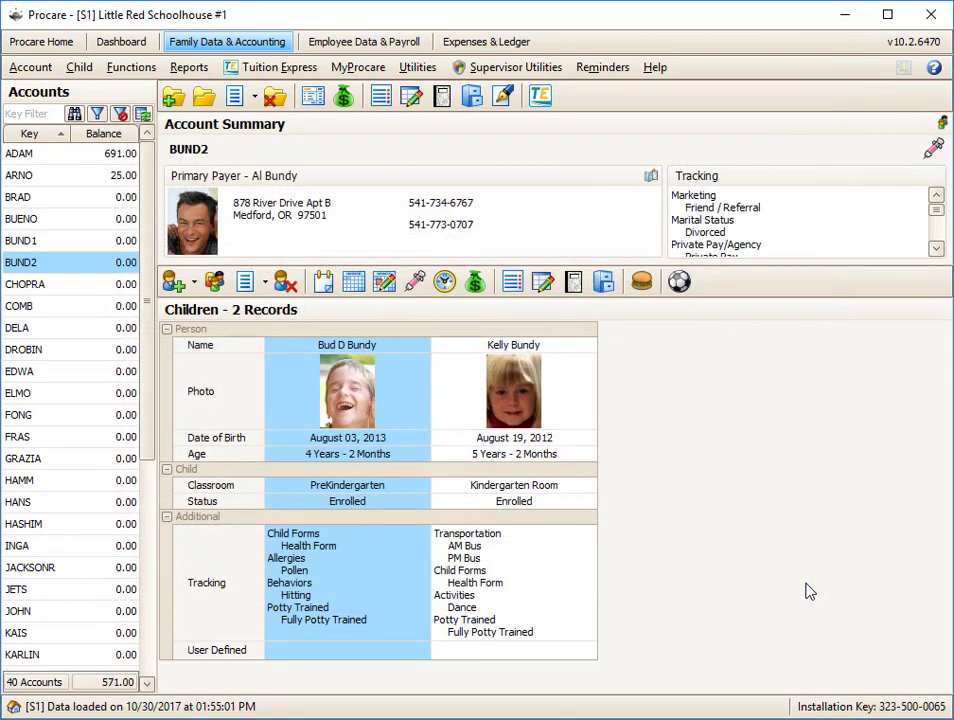
double_click(118, 262)
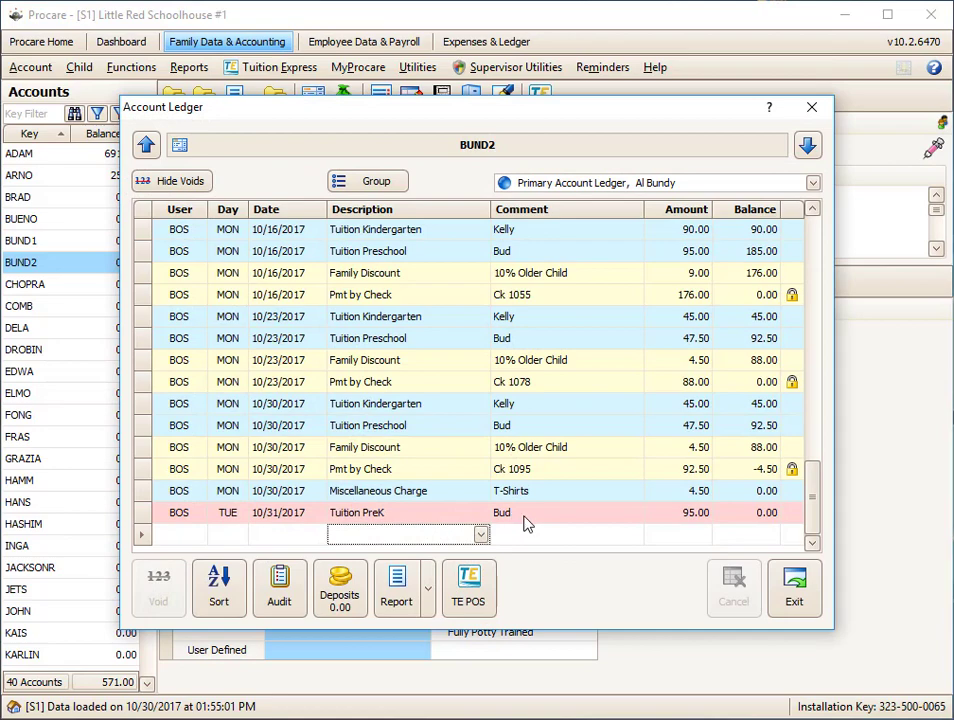
click(790, 600)
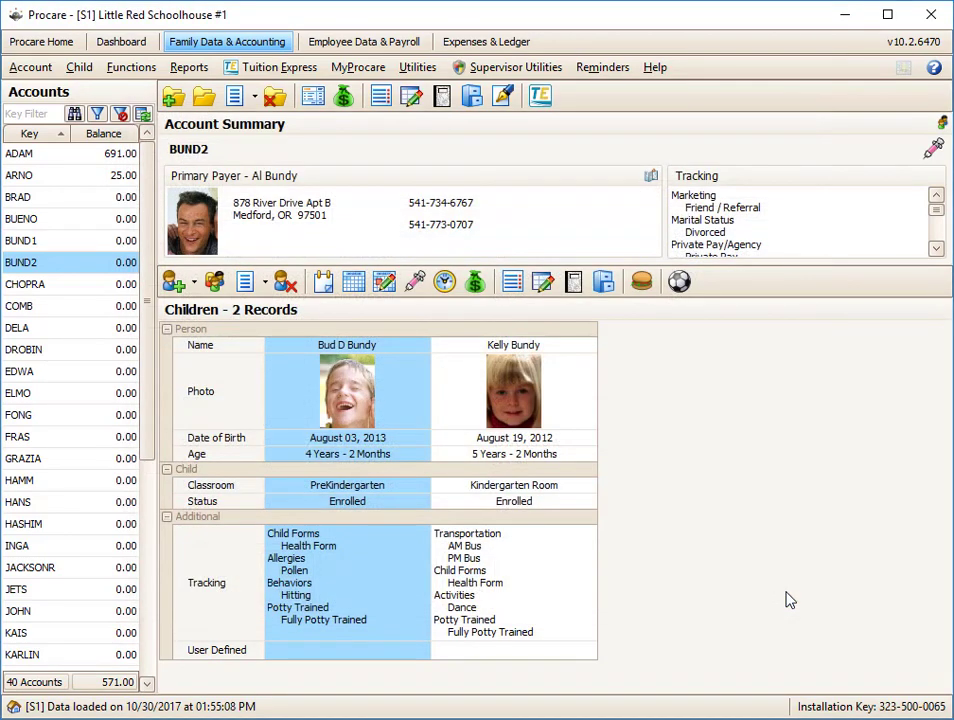